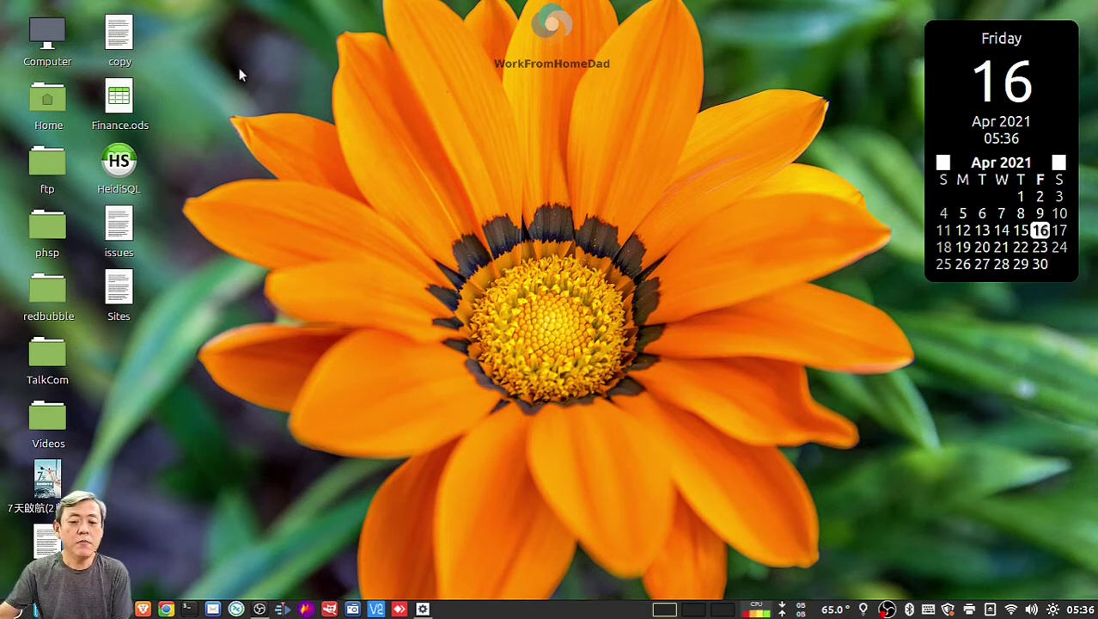
- Switch to the Win10 virtual machine and examine the Atom website's download area and Teletype section
{"action": "left_click", "coordinate": [424, 608]}
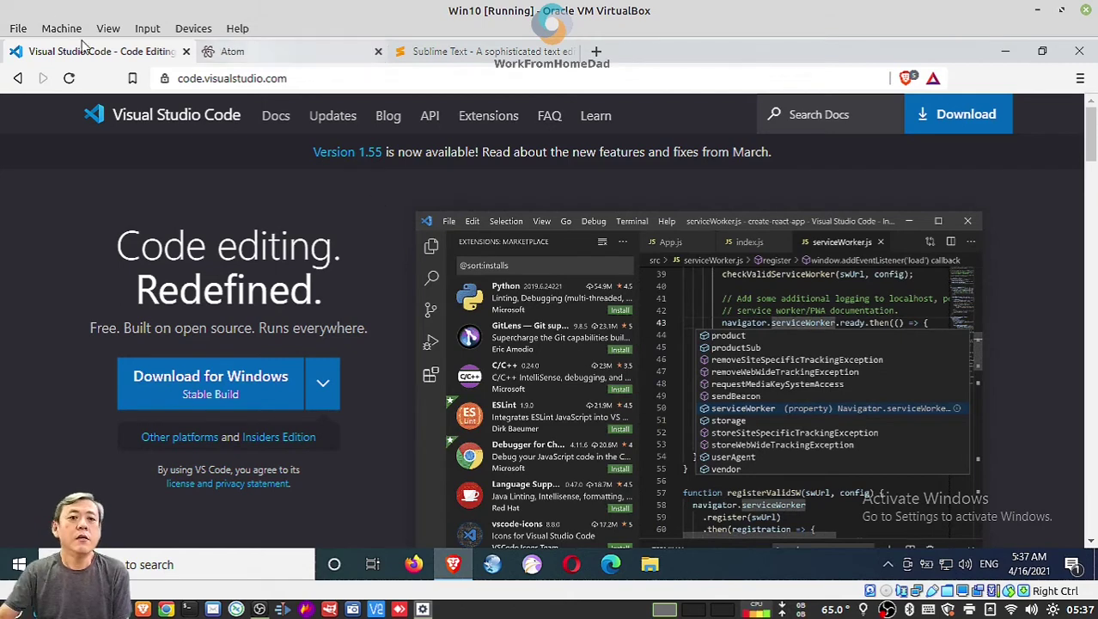
{"action": "left_click", "coordinate": [283, 58]}
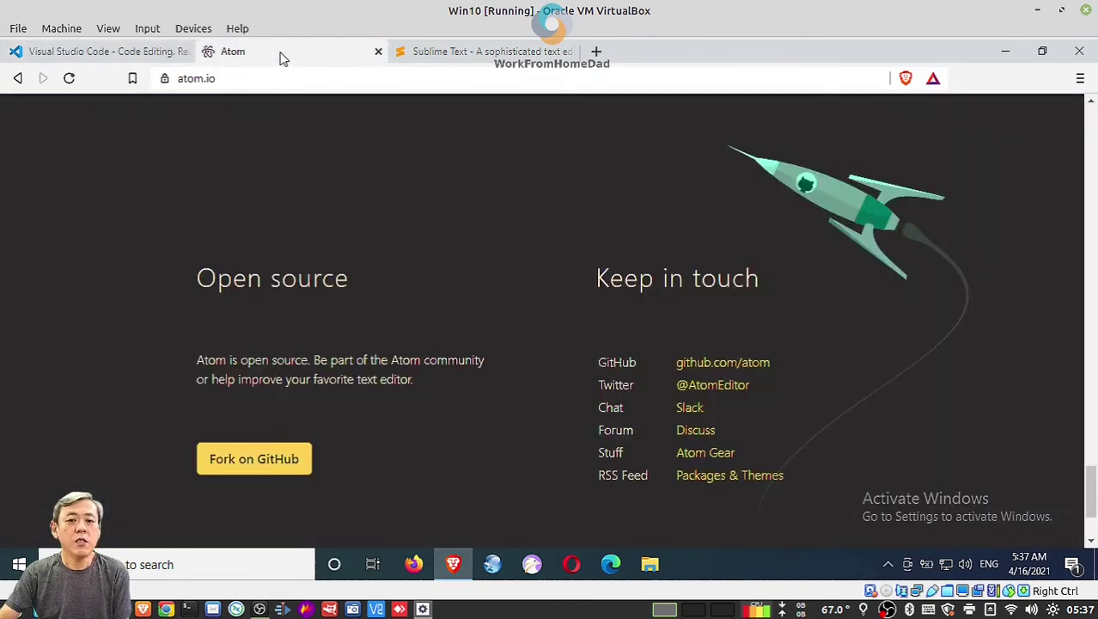
{"action": "scroll", "coordinate": [703, 350], "scroll_direction": "up", "scroll_amount": 10}
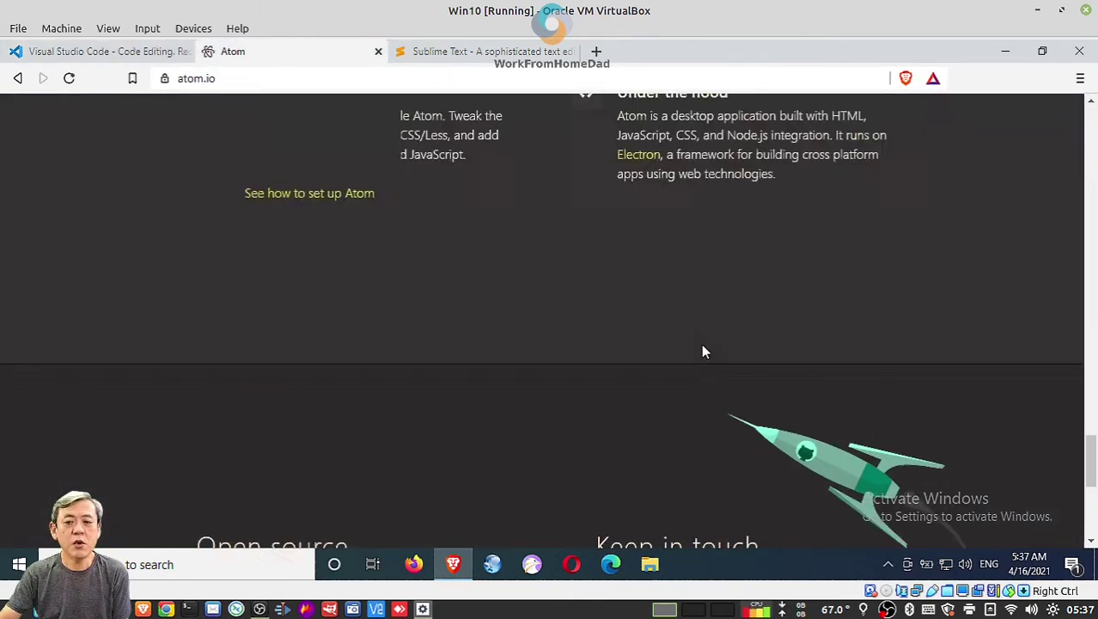
{"action": "scroll", "coordinate": [703, 351], "scroll_direction": "up", "scroll_amount": 10}
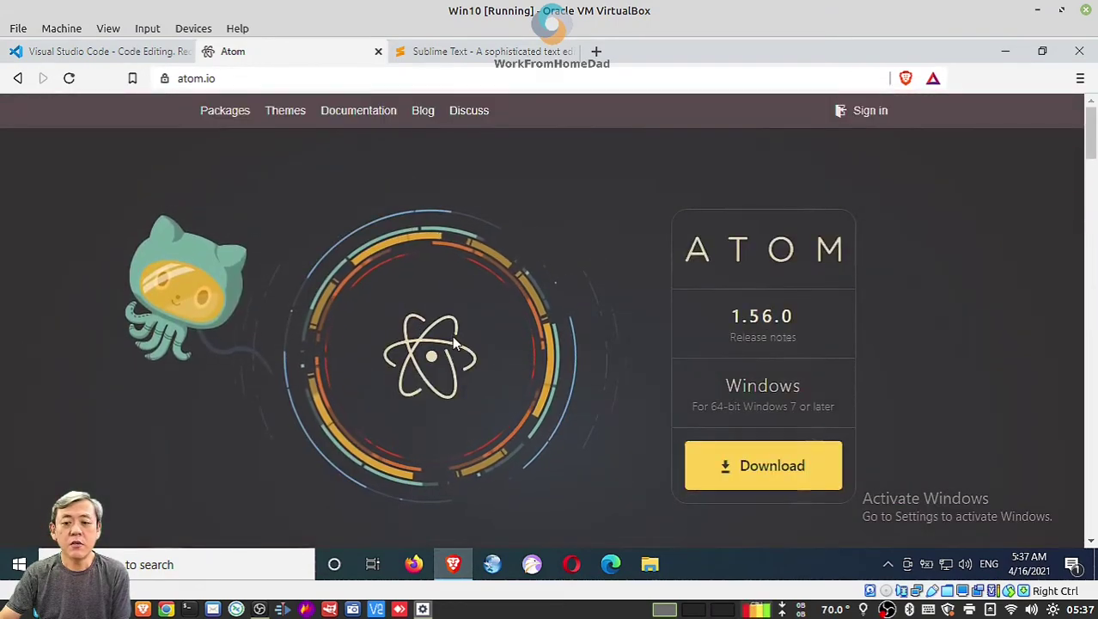
{"action": "scroll", "coordinate": [597, 357], "scroll_direction": "down", "scroll_amount": 2}
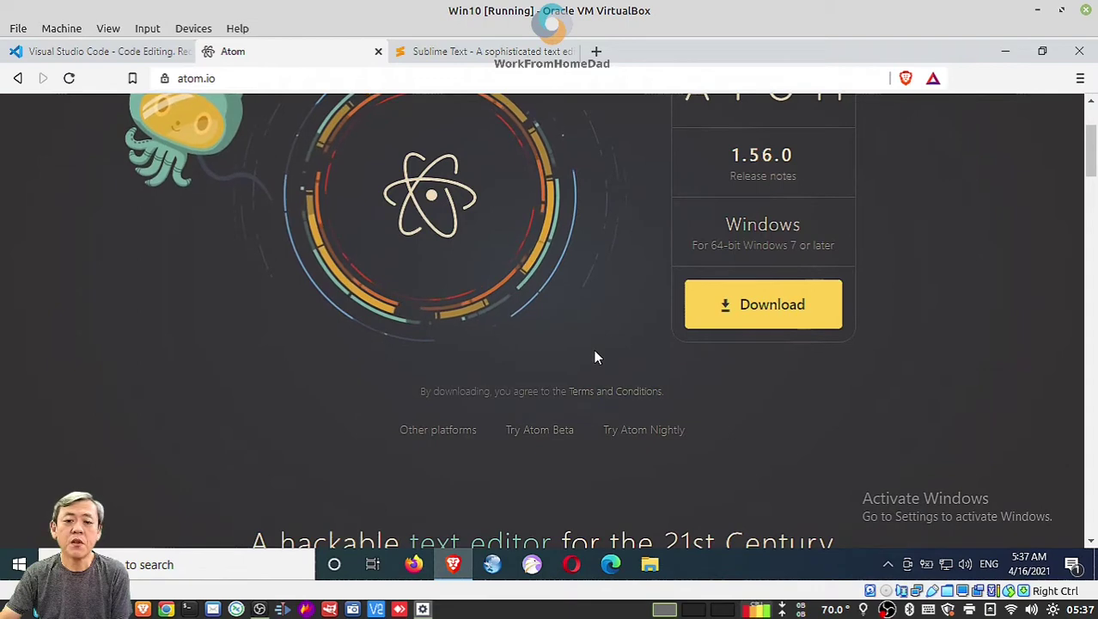
{"action": "scroll", "coordinate": [597, 358], "scroll_direction": "down", "scroll_amount": 3}
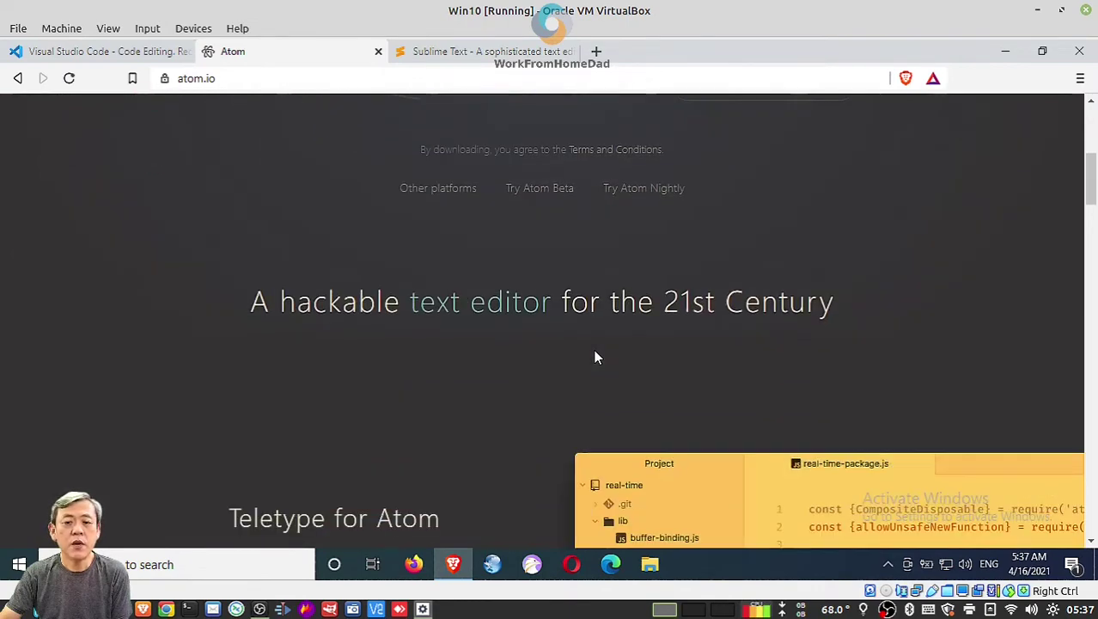
{"action": "scroll", "coordinate": [597, 357], "scroll_direction": "down", "scroll_amount": 4}
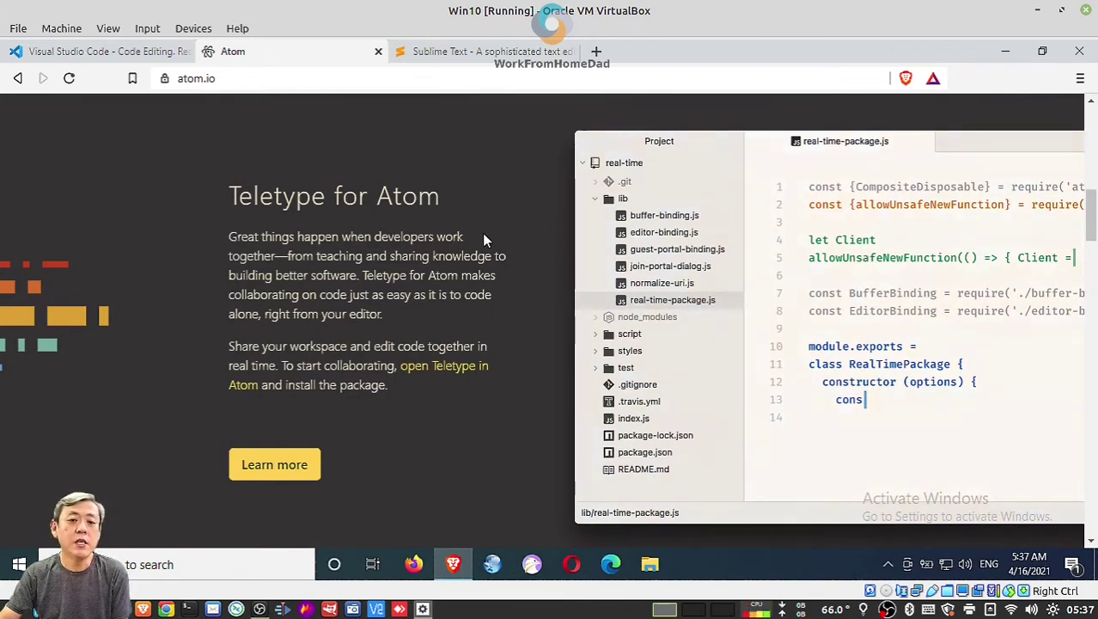
{"action": "scroll", "coordinate": [483, 241], "scroll_direction": "up", "scroll_amount": 1}
{"action": "scroll", "coordinate": [483, 241], "scroll_direction": "up", "scroll_amount": 7}
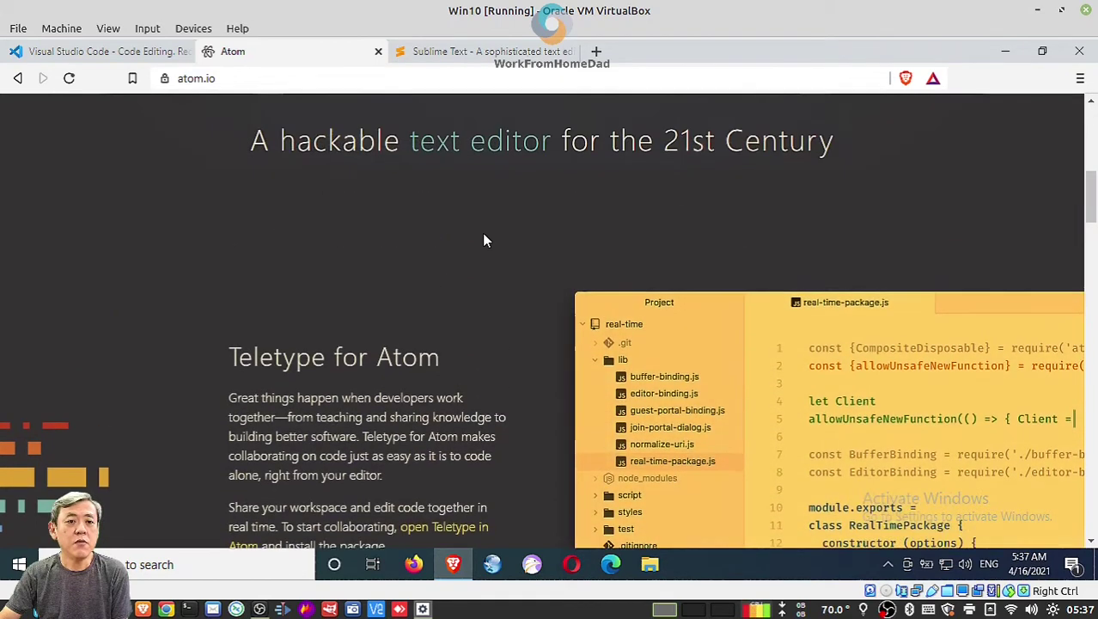
{"action": "scroll", "coordinate": [483, 240], "scroll_direction": "up", "scroll_amount": 1}
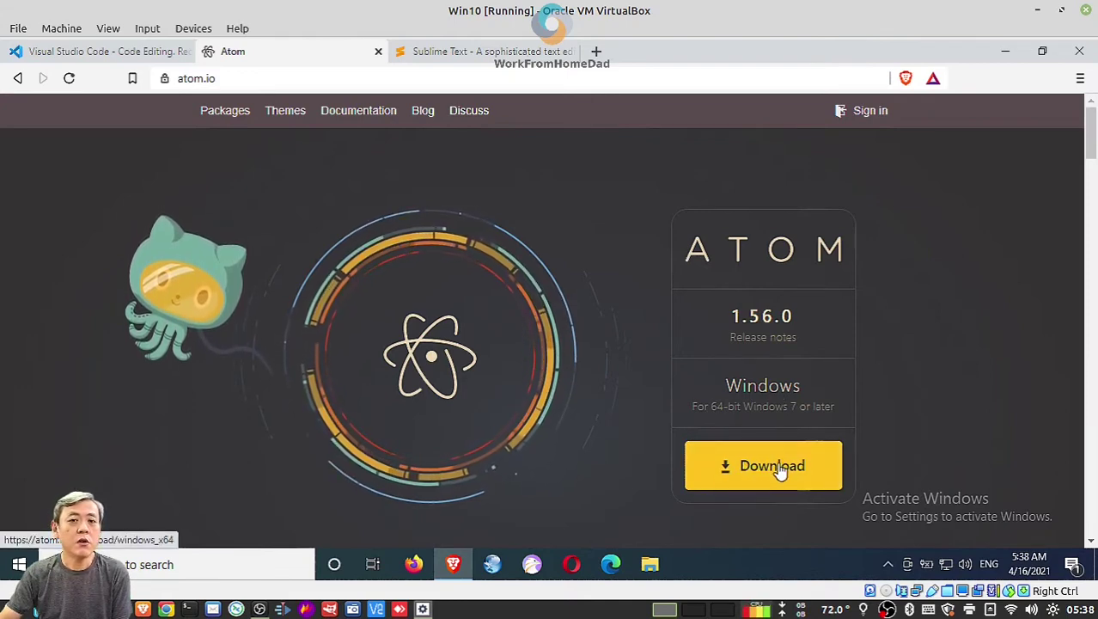
- Go to the Sublime Text website, cancel saving another copy of the Windows x64 setup file, and minimise the browser
{"action": "left_click", "coordinate": [481, 51]}
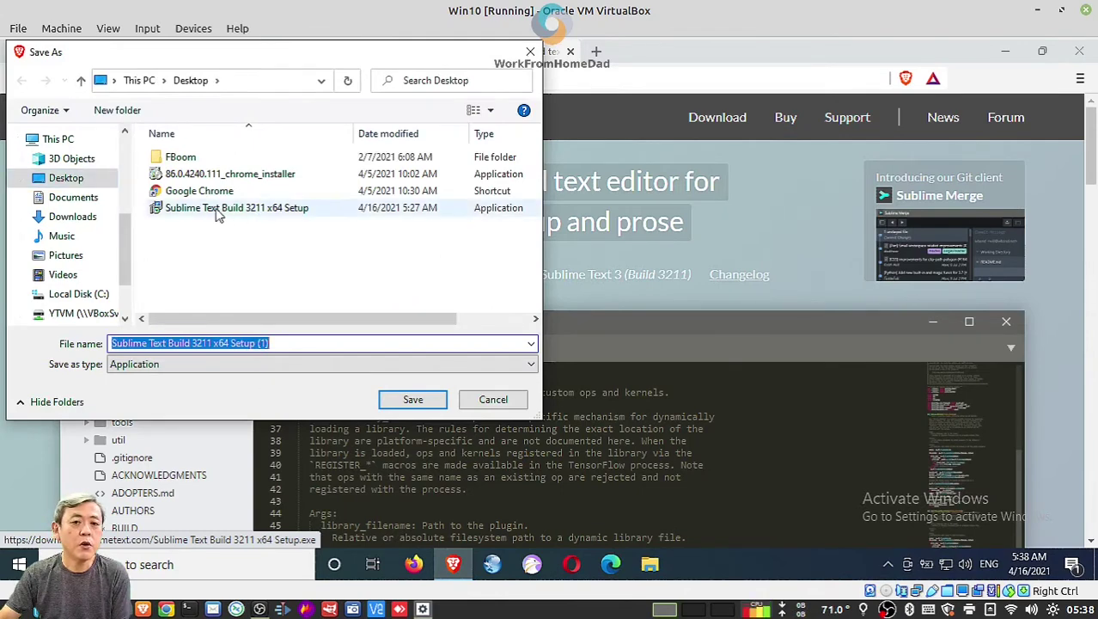
{"action": "left_click", "coordinate": [493, 399]}
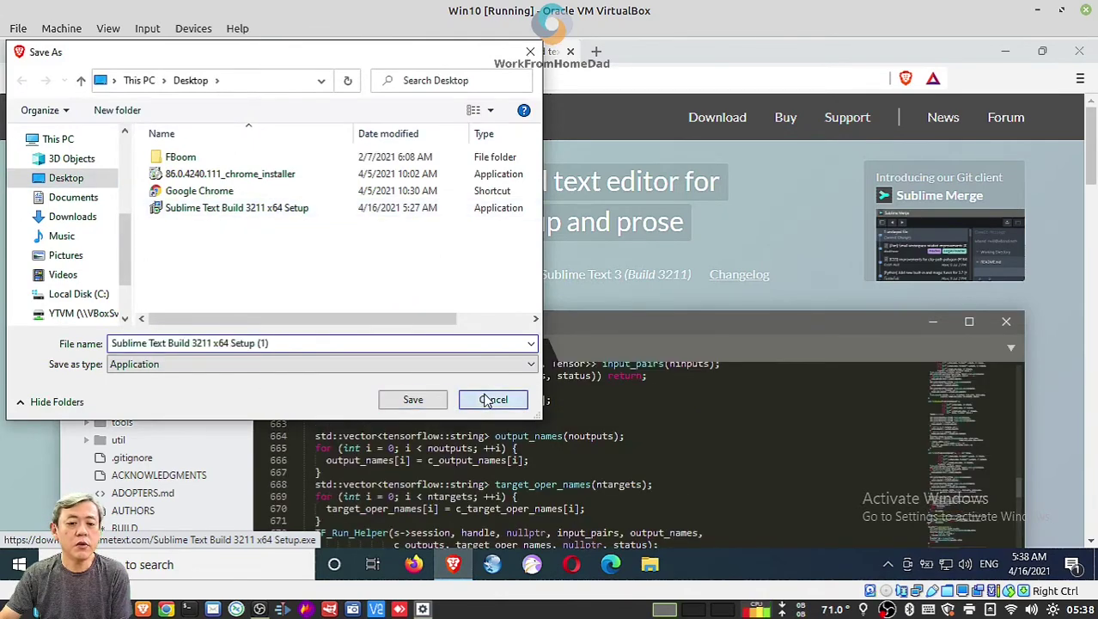
{"action": "left_click", "coordinate": [455, 565]}
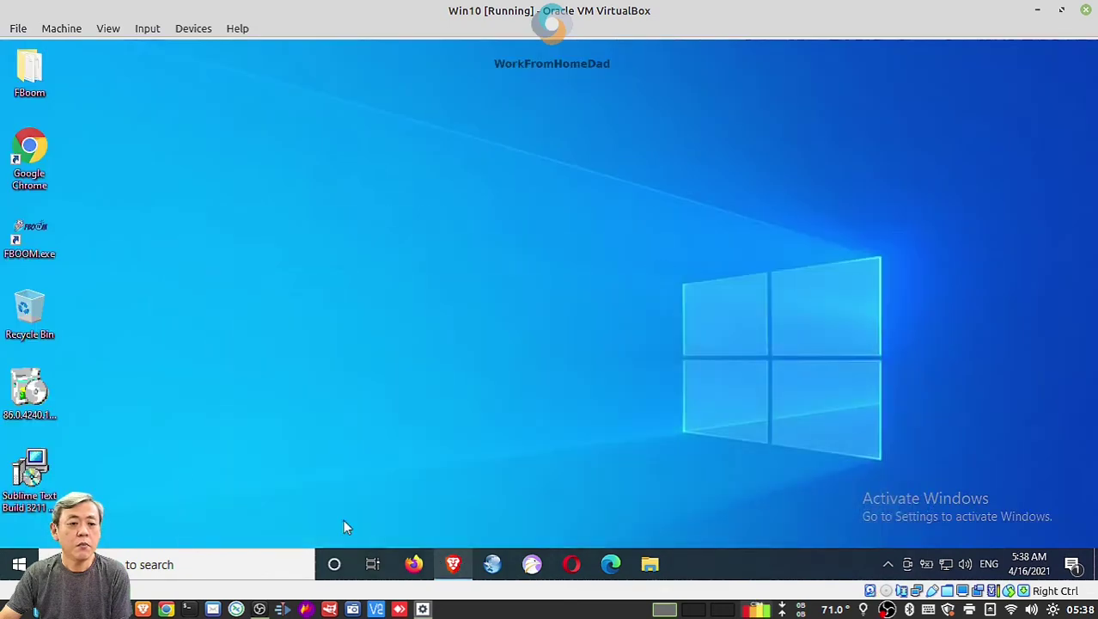
- Install Sublime Text 3 from the desktop setup file into the default folder, with Add to explorer context menu enabled
{"action": "left_click", "coordinate": [36, 472]}
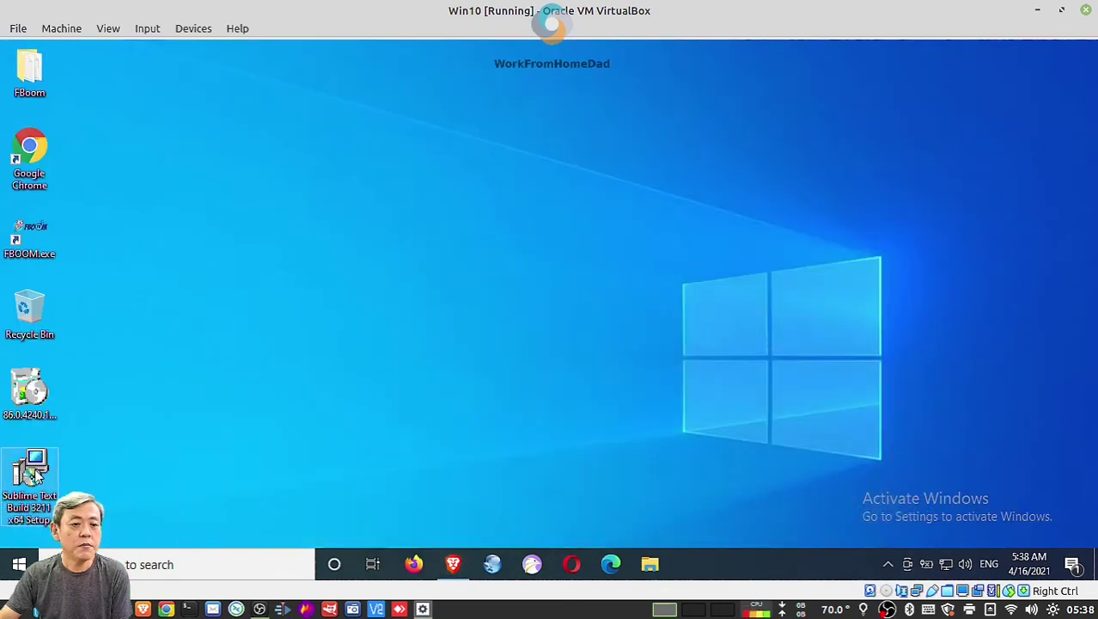
{"action": "double_click", "coordinate": [36, 473]}
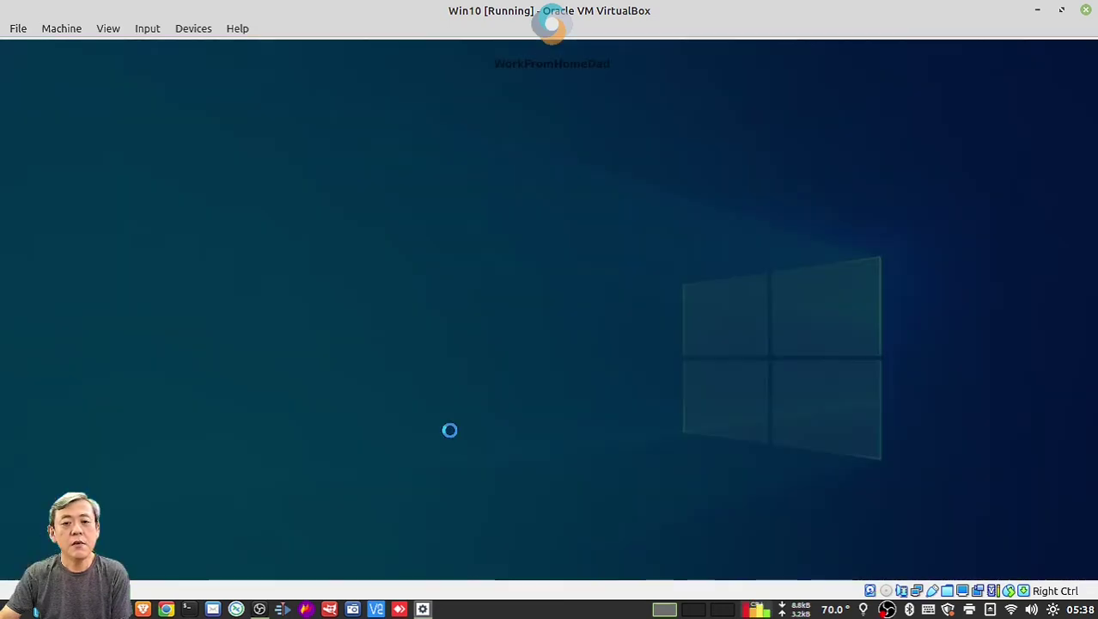
{"action": "left_click", "coordinate": [442, 404]}
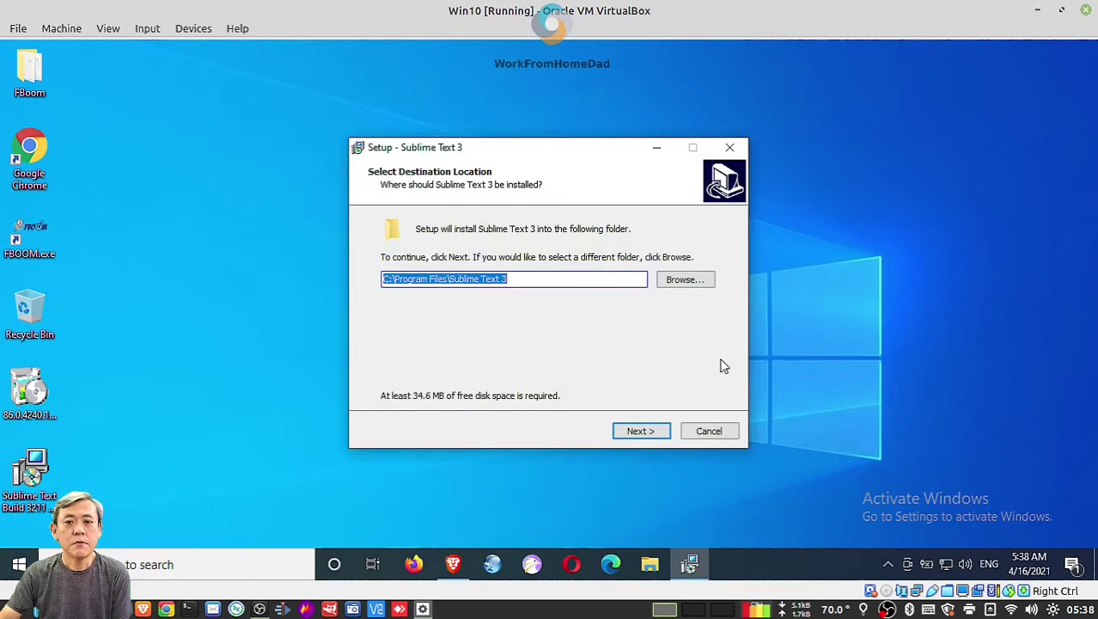
{"action": "left_click", "coordinate": [640, 436]}
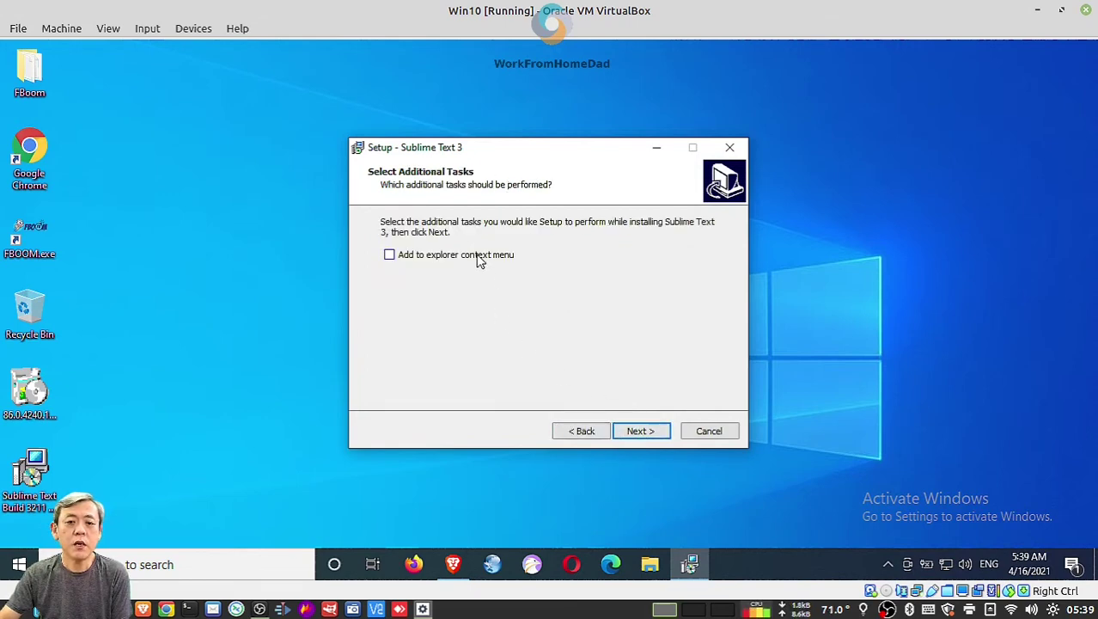
{"action": "left_click", "coordinate": [446, 261]}
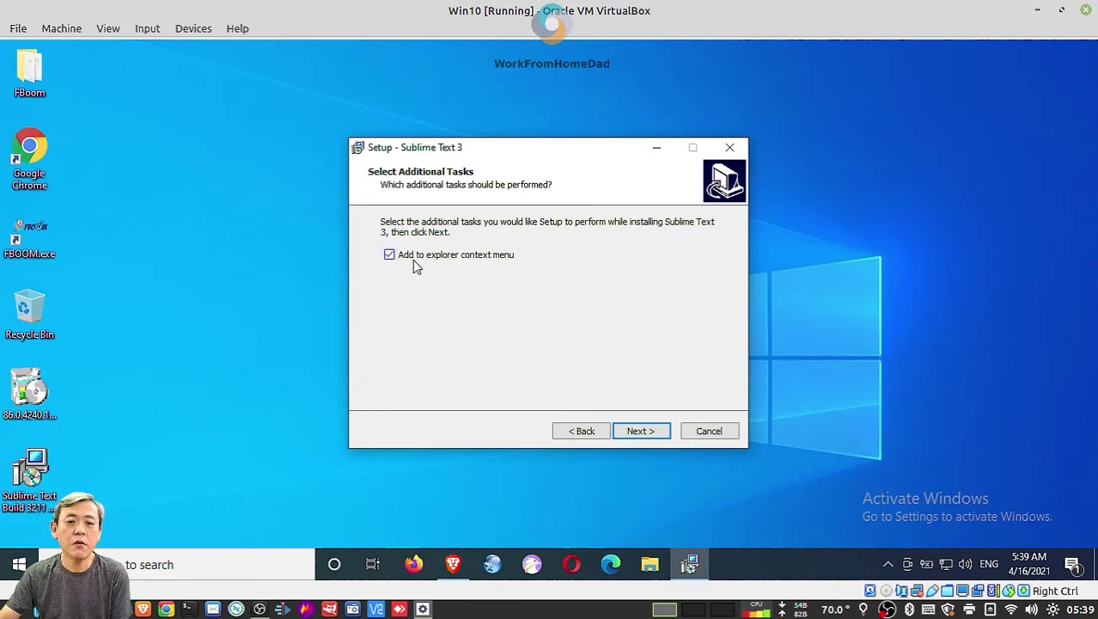
{"action": "left_click", "coordinate": [652, 434]}
{"action": "left_click", "coordinate": [651, 429]}
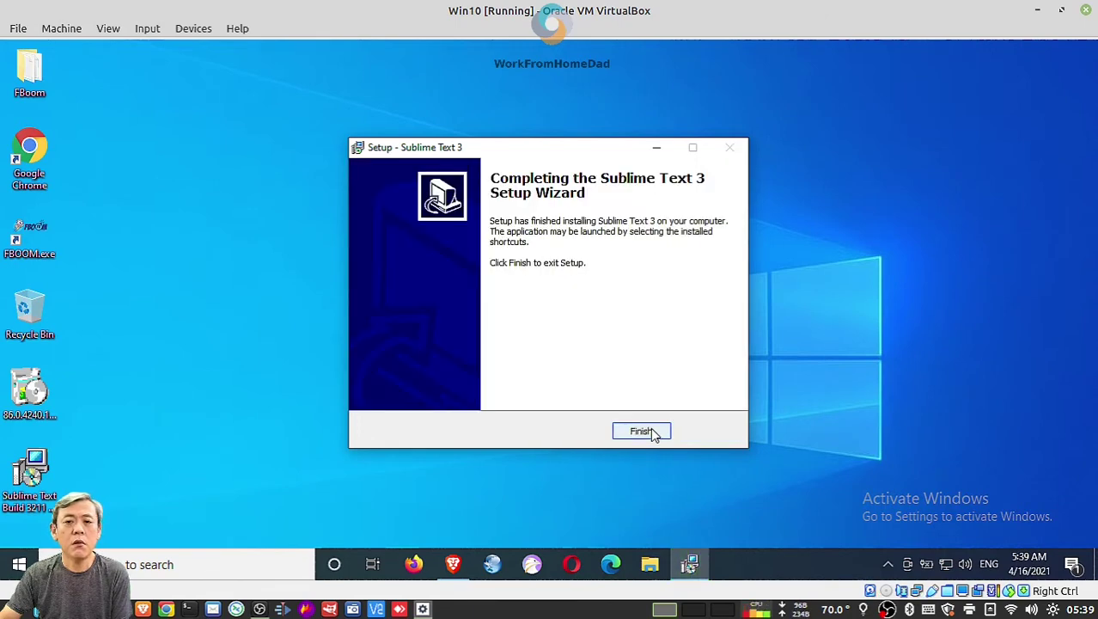
{"action": "left_click", "coordinate": [650, 432]}
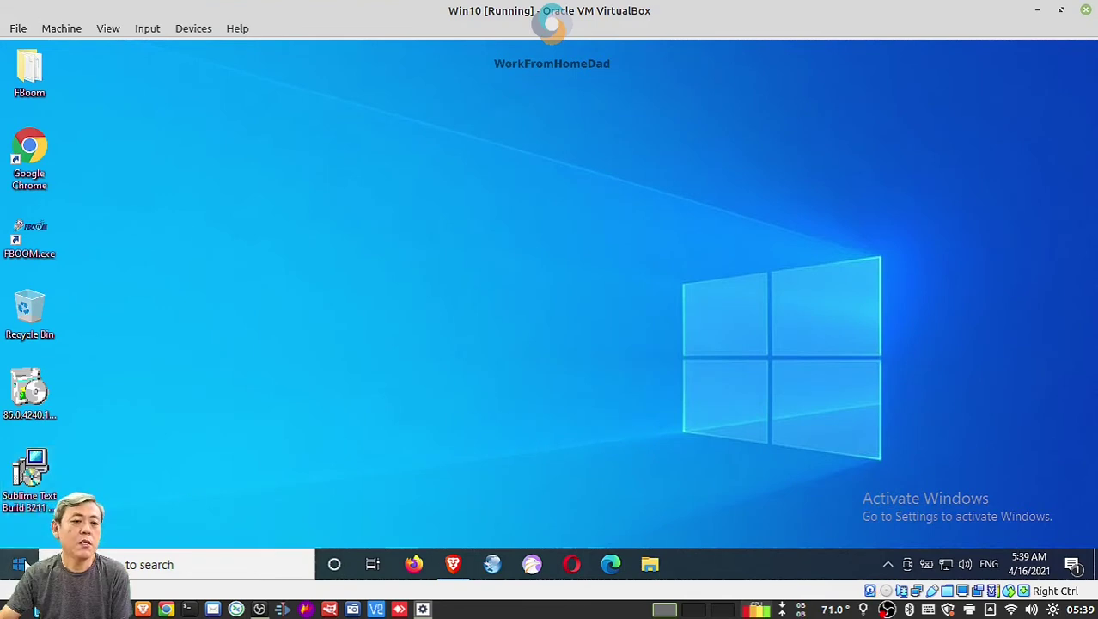
- Launch Sublime Text 3 and install the PHP Syntax Checker package through Package Control
{"action": "left_click", "coordinate": [21, 563]}
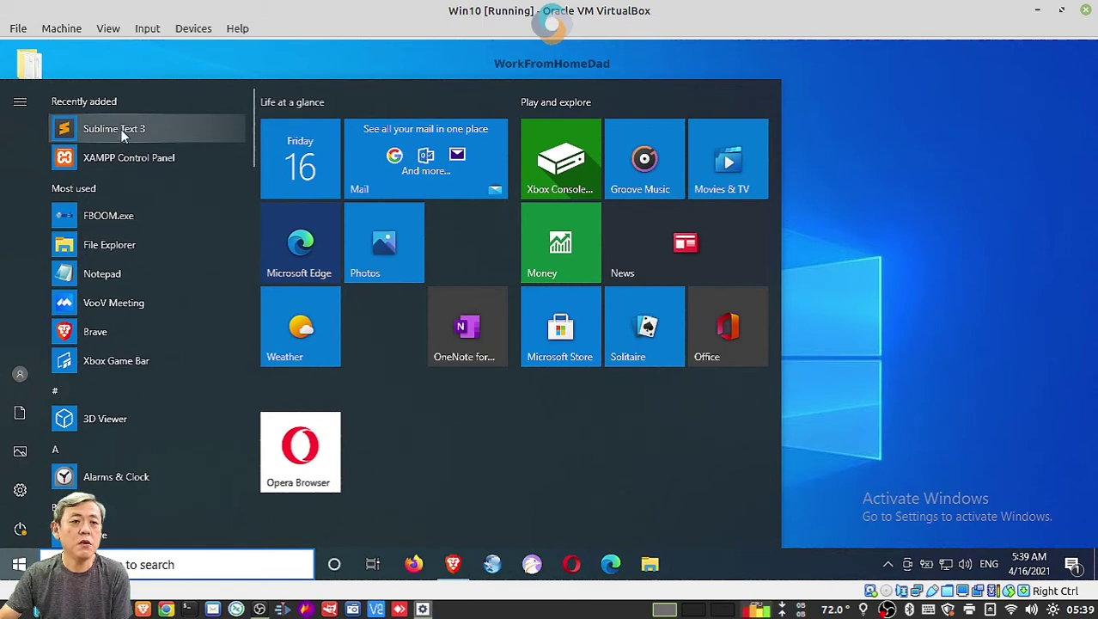
{"action": "left_click", "coordinate": [114, 129]}
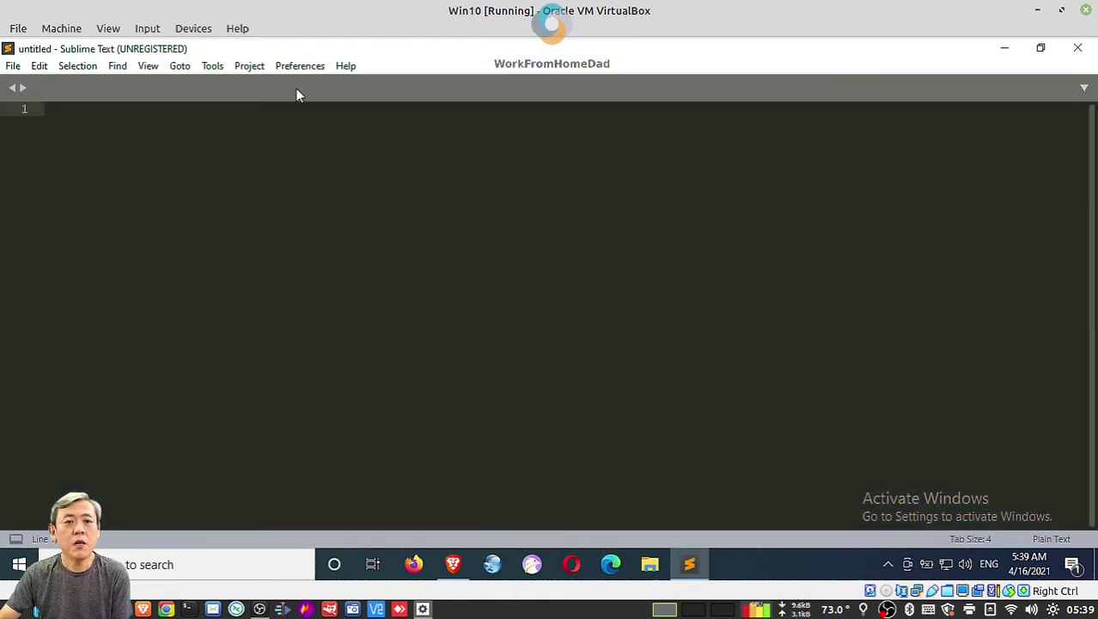
{"action": "left_click", "coordinate": [287, 67]}
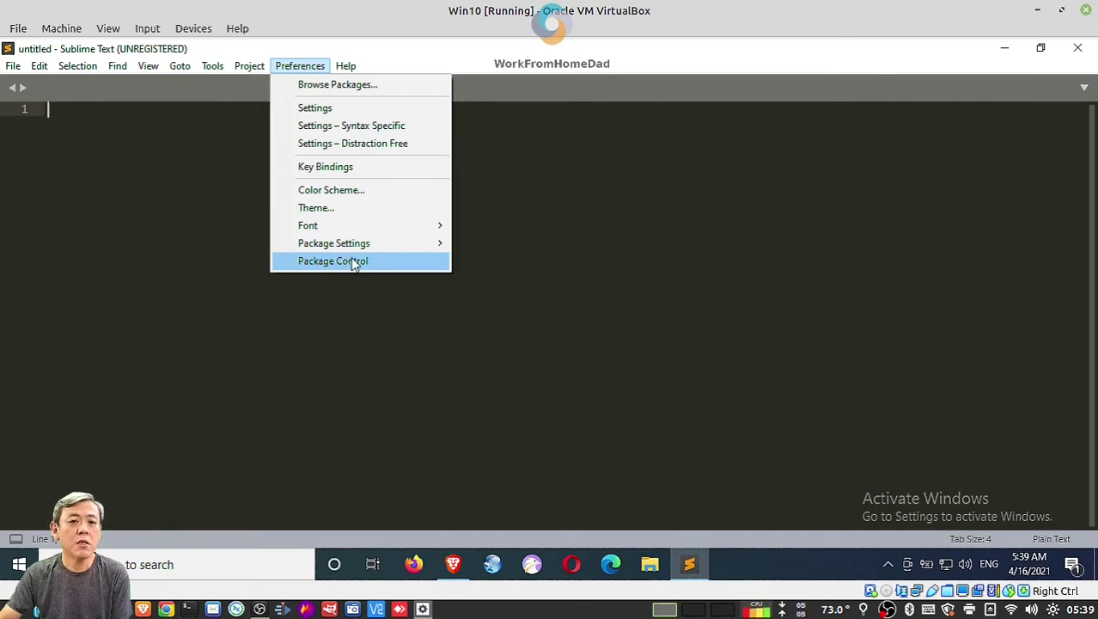
{"action": "mouse_move", "coordinate": [215, 74]}
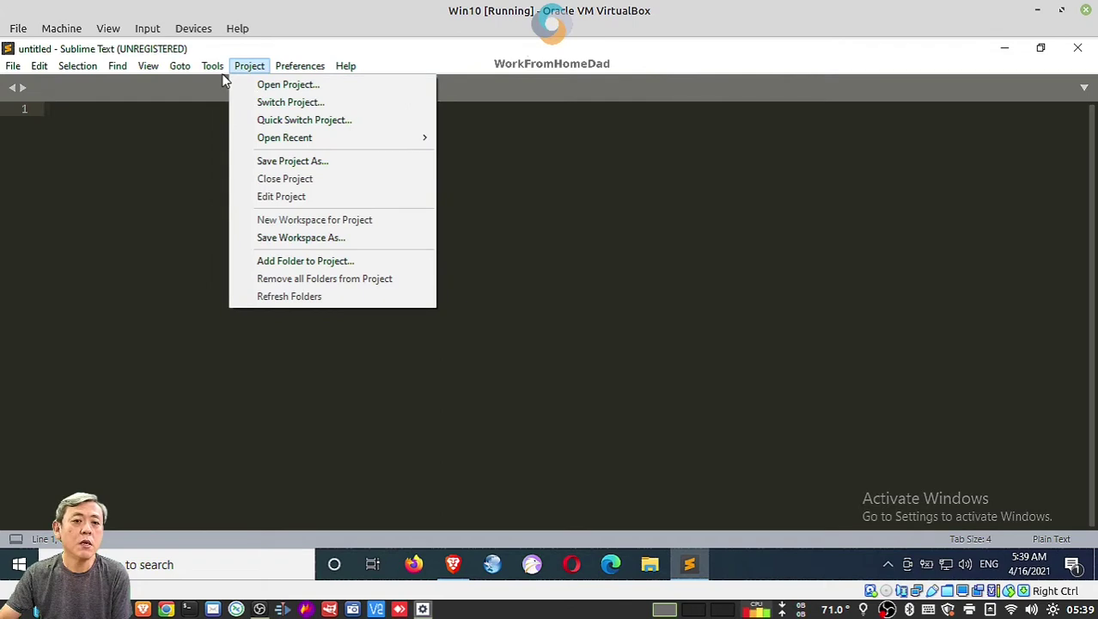
{"action": "mouse_move", "coordinate": [288, 76]}
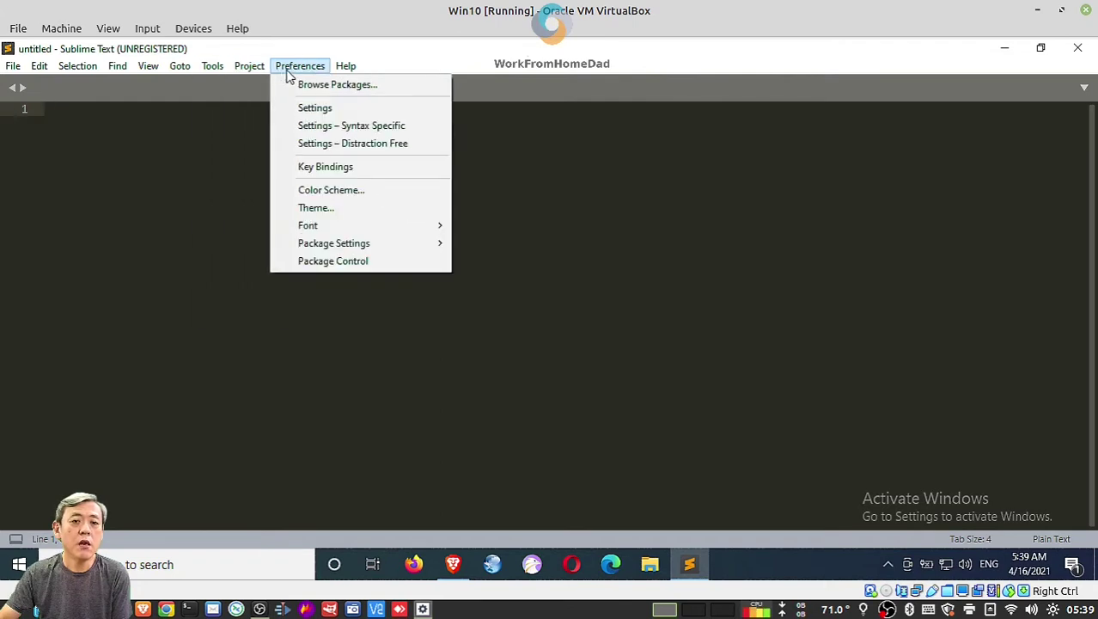
{"action": "left_click", "coordinate": [372, 266]}
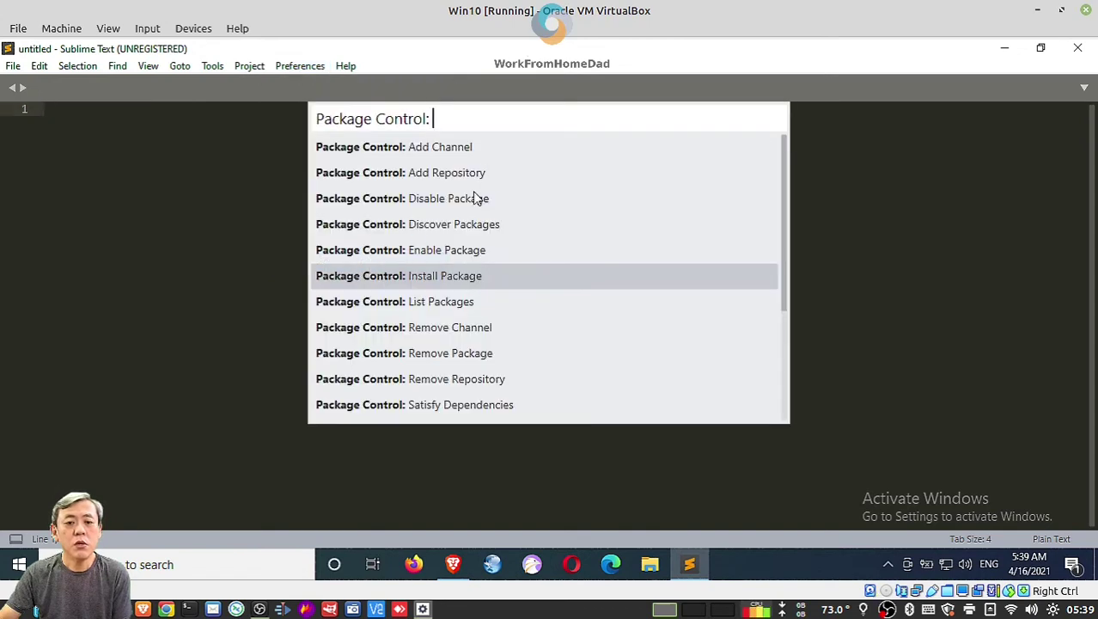
{"action": "left_click", "coordinate": [445, 277]}
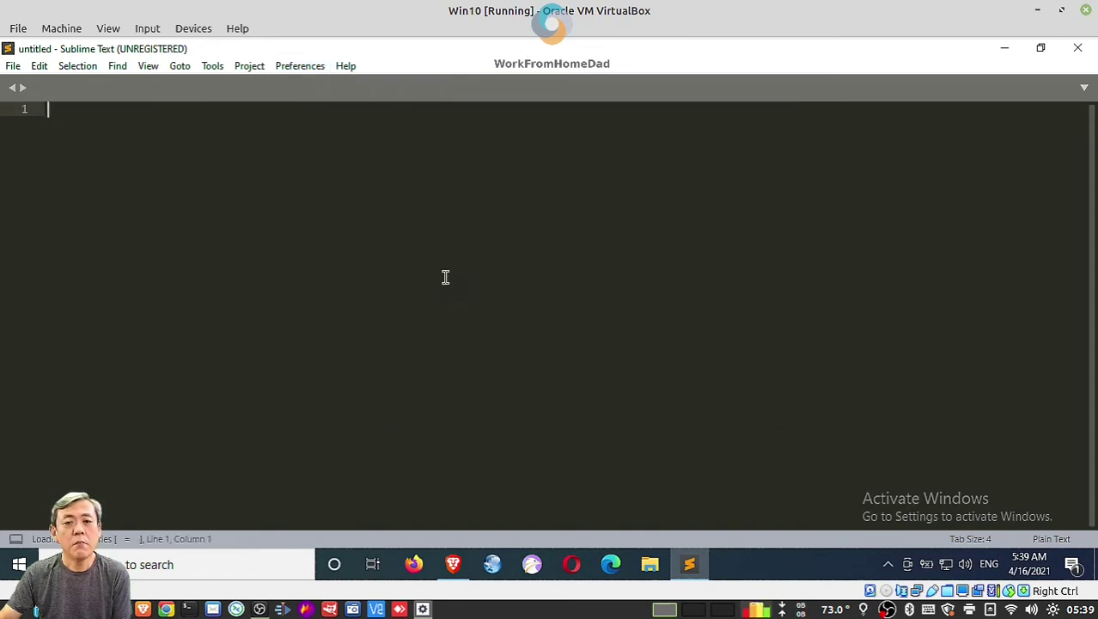
{"action": "type", "text": "ph"}
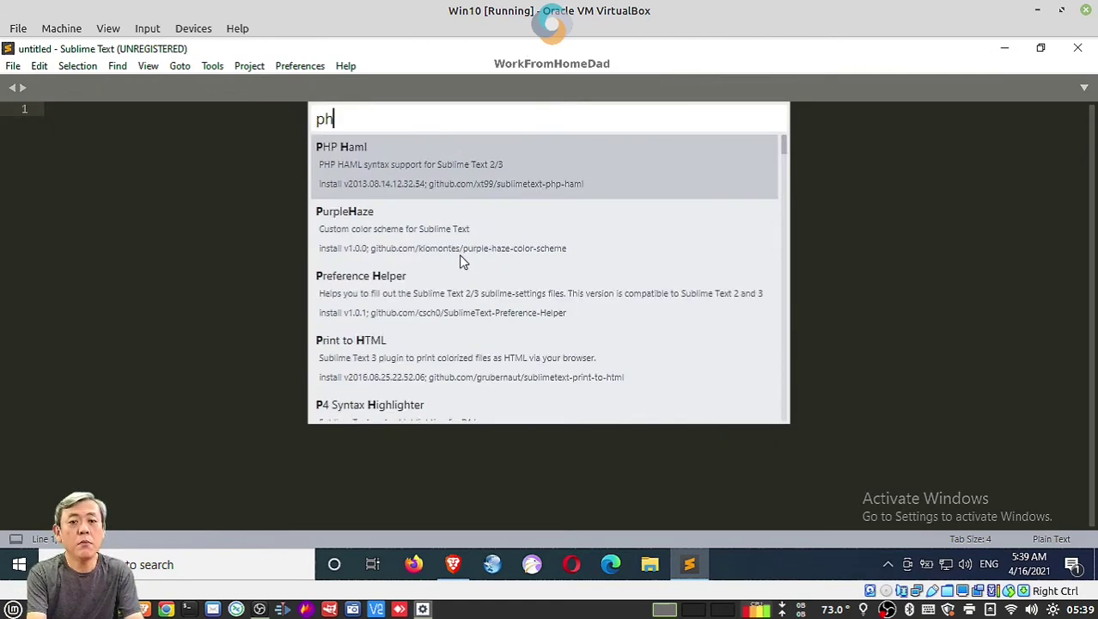
{"action": "type", "text": "p syntax"}
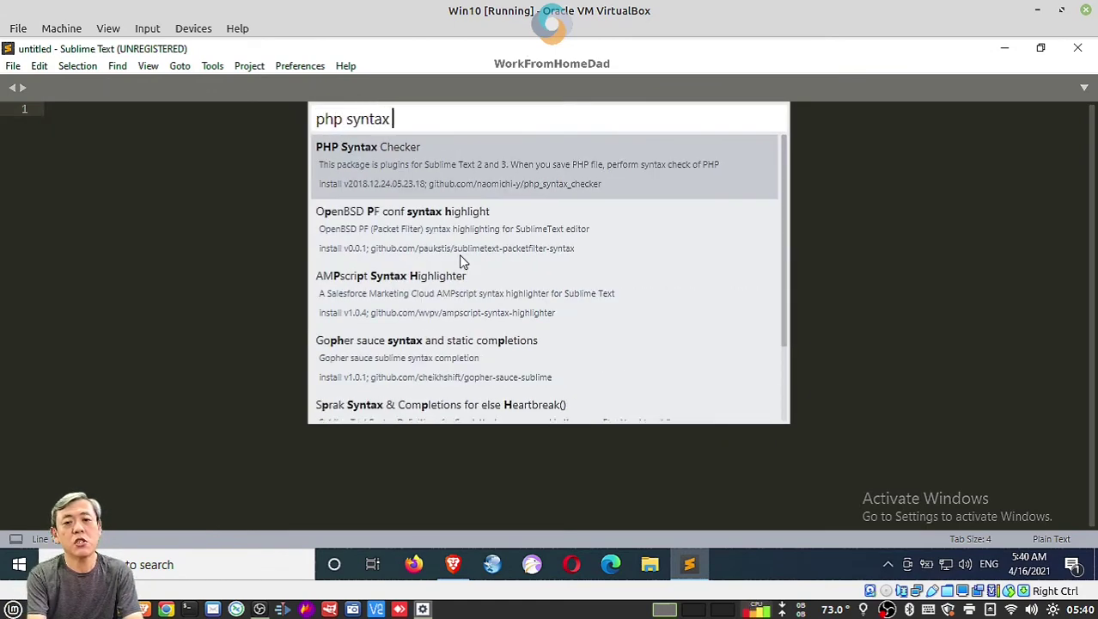
{"action": "left_click", "coordinate": [434, 170]}
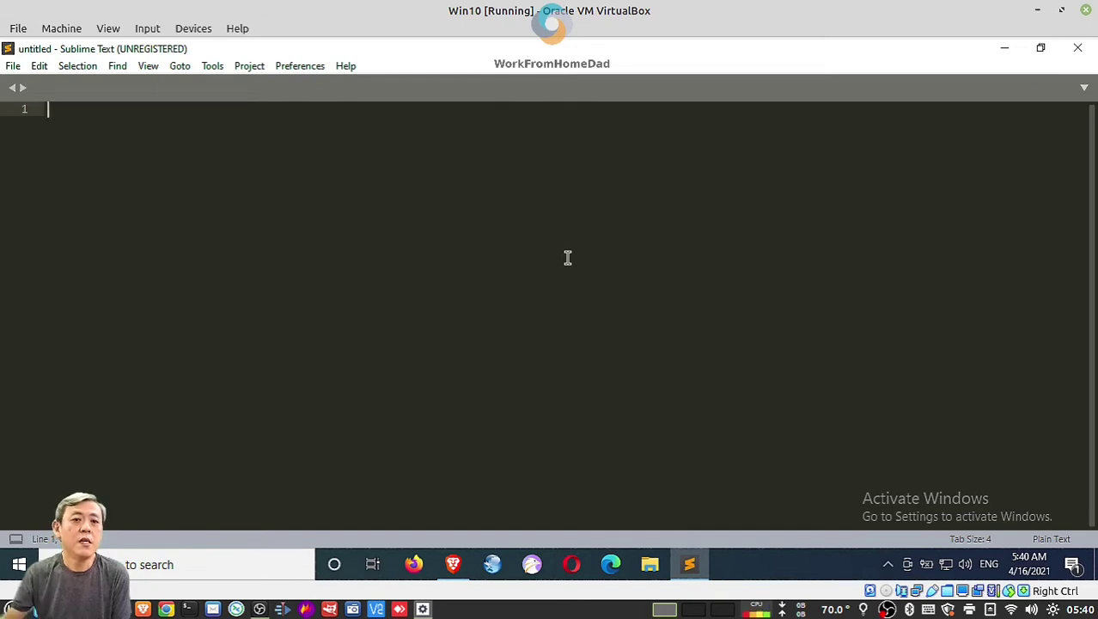
- Check the installed packages list in the Package Control user settings, and close the settings and the editor
{"action": "left_click", "coordinate": [316, 70]}
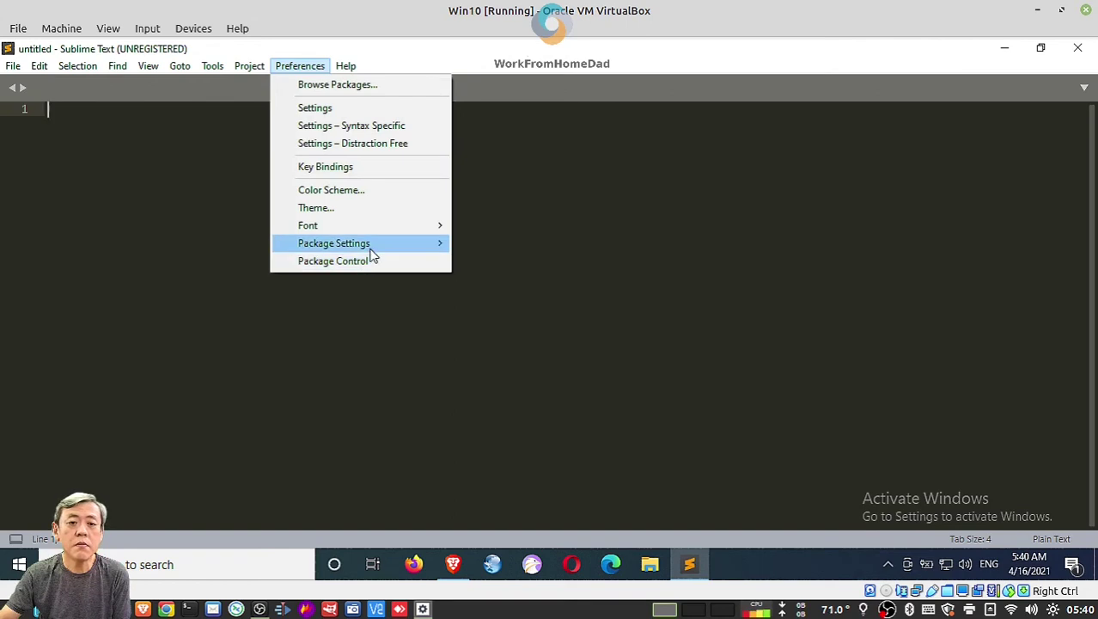
{"action": "mouse_move", "coordinate": [365, 248]}
{"action": "mouse_move", "coordinate": [491, 248]}
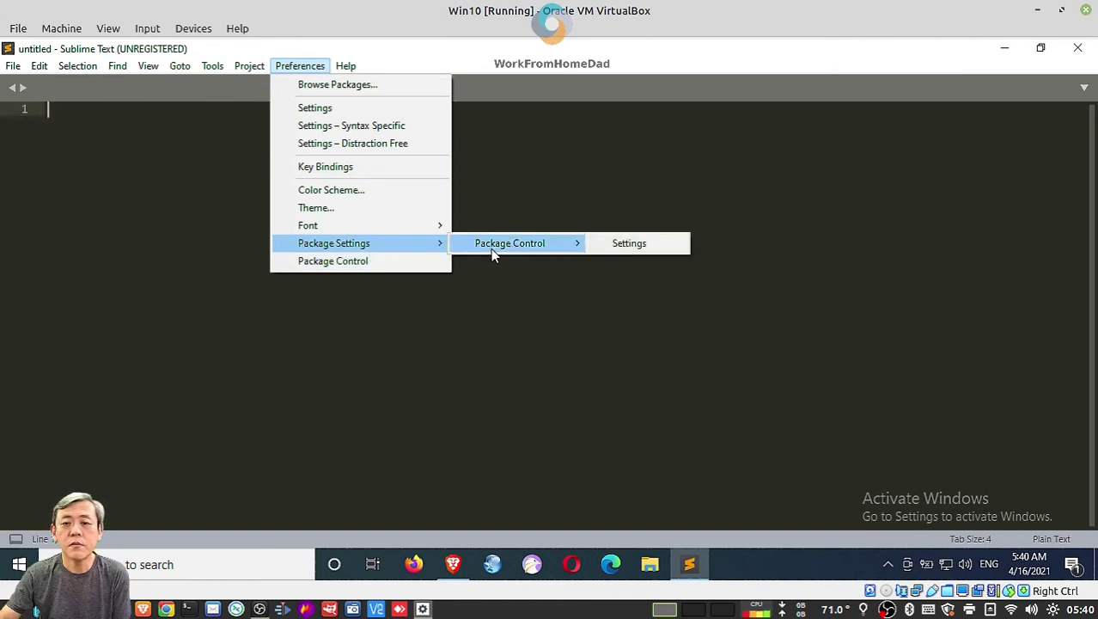
{"action": "left_click", "coordinate": [636, 244]}
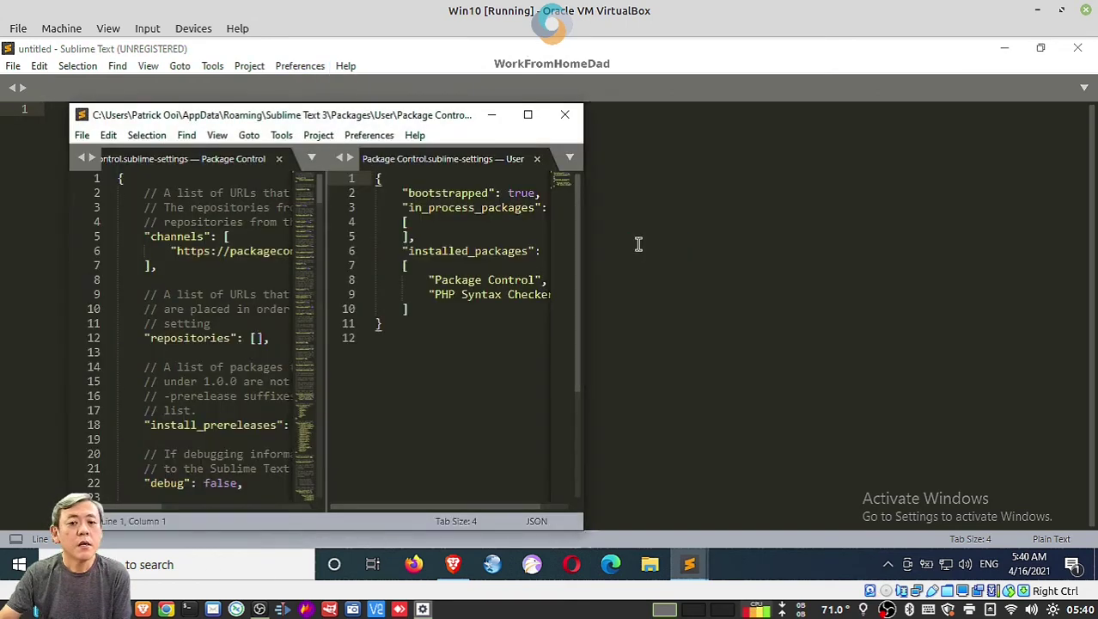
{"action": "left_click", "coordinate": [487, 302]}
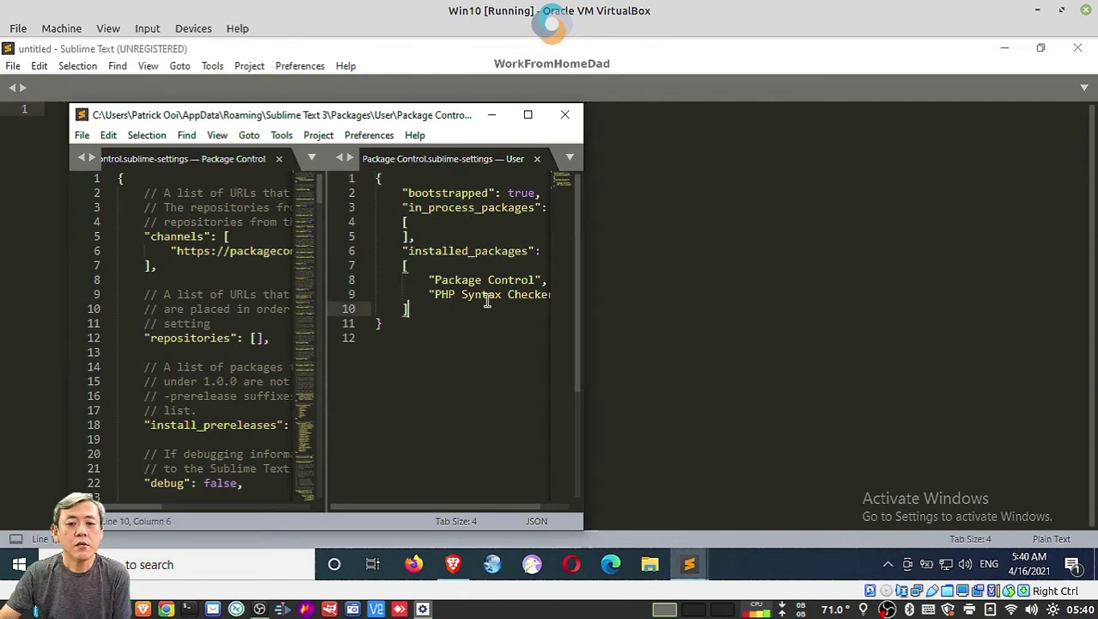
{"action": "left_click", "coordinate": [565, 118]}
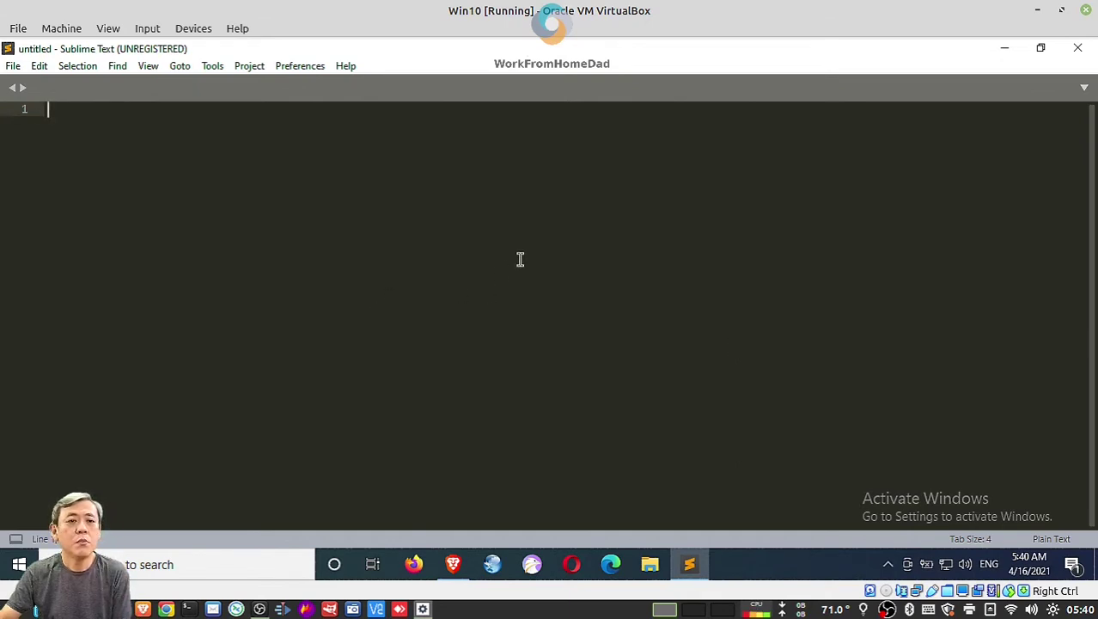
{"action": "left_click", "coordinate": [1077, 48]}
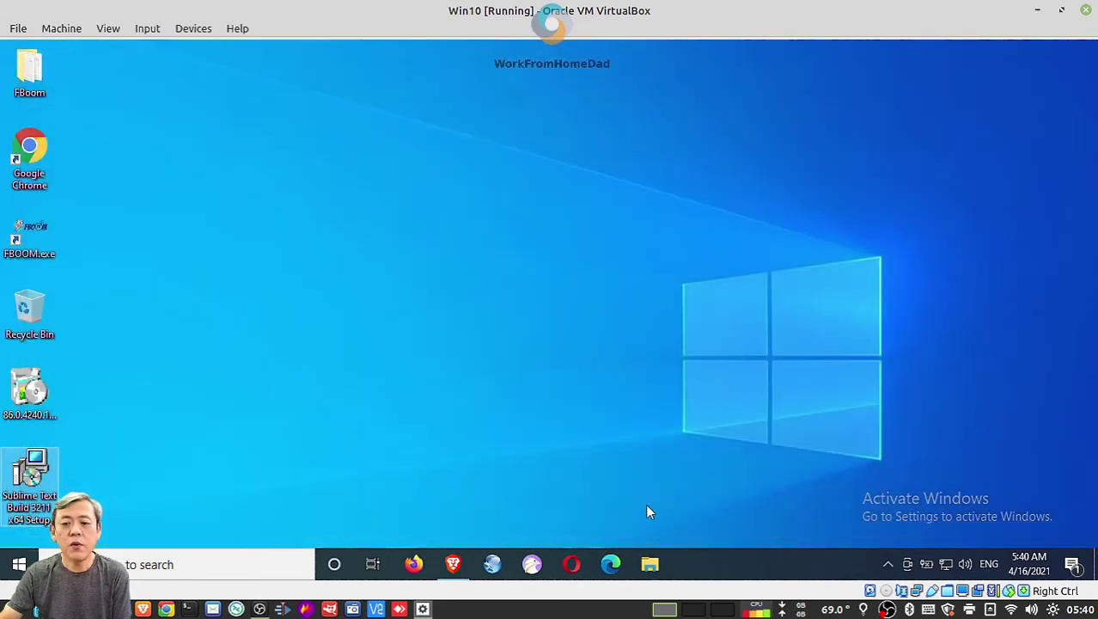
- Open File Explorer and browse to the C:\xampp\htdocs folder
{"action": "left_click", "coordinate": [650, 563]}
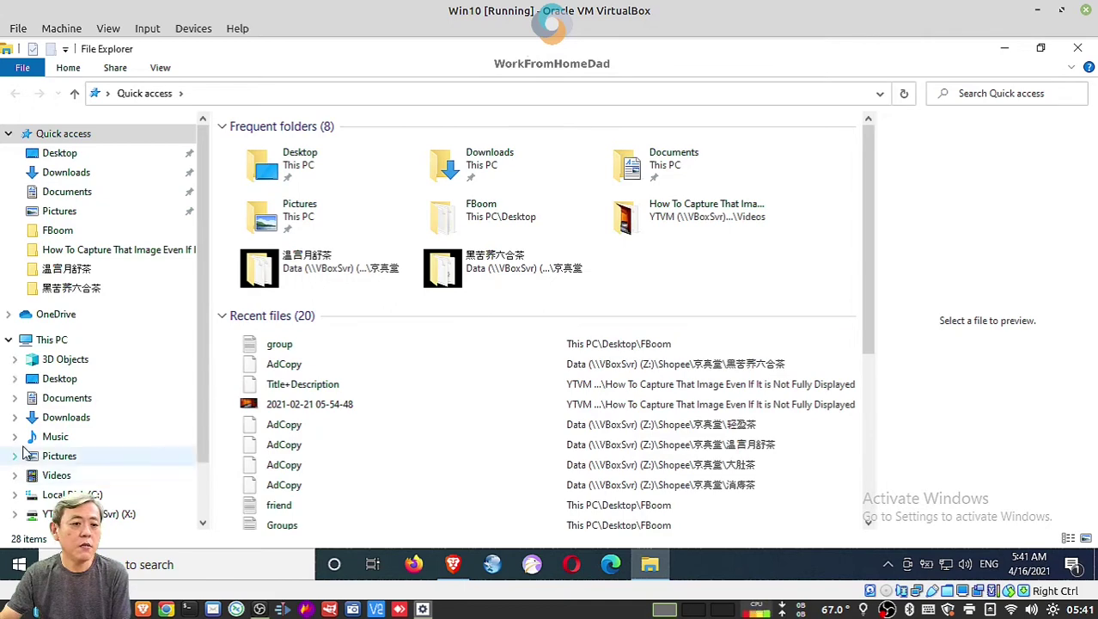
{"action": "left_click", "coordinate": [77, 495]}
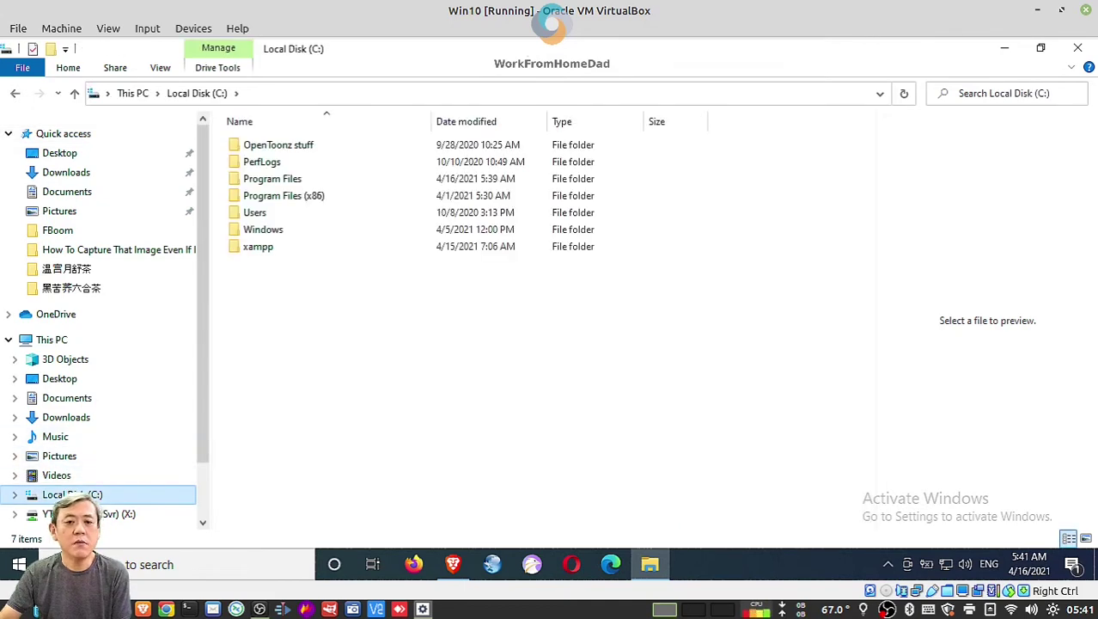
{"action": "double_click", "coordinate": [246, 254]}
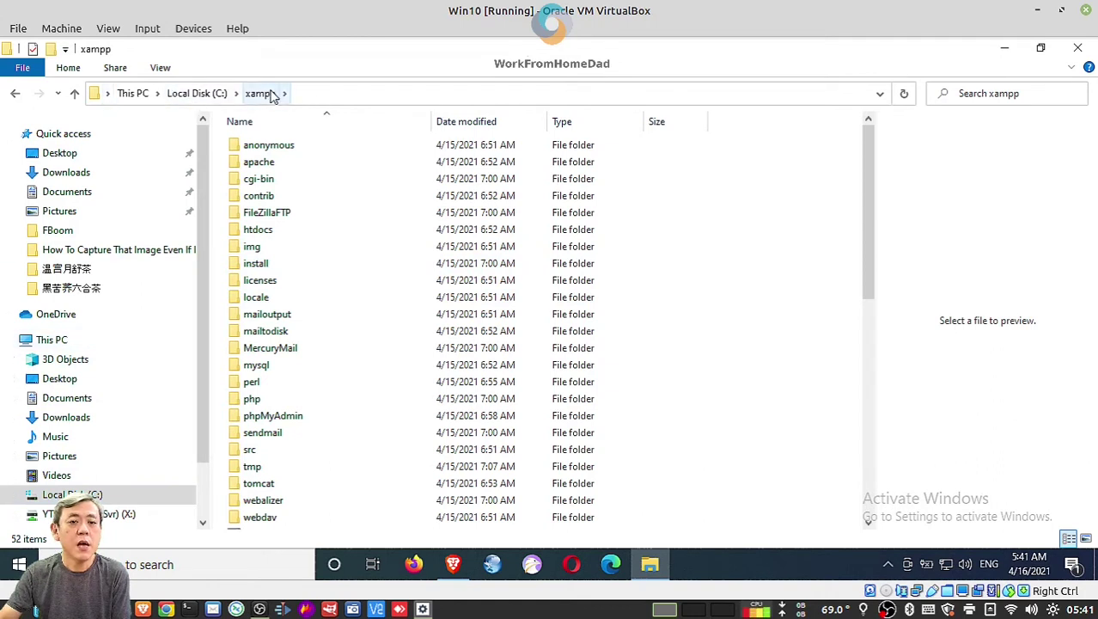
{"action": "left_click", "coordinate": [260, 232]}
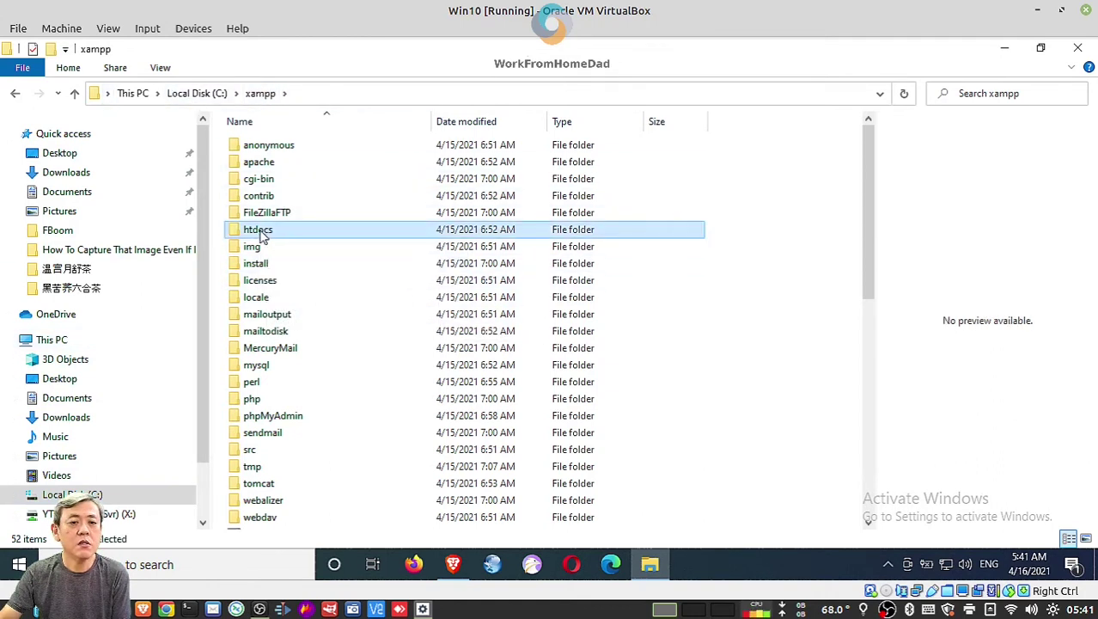
{"action": "double_click", "coordinate": [261, 234]}
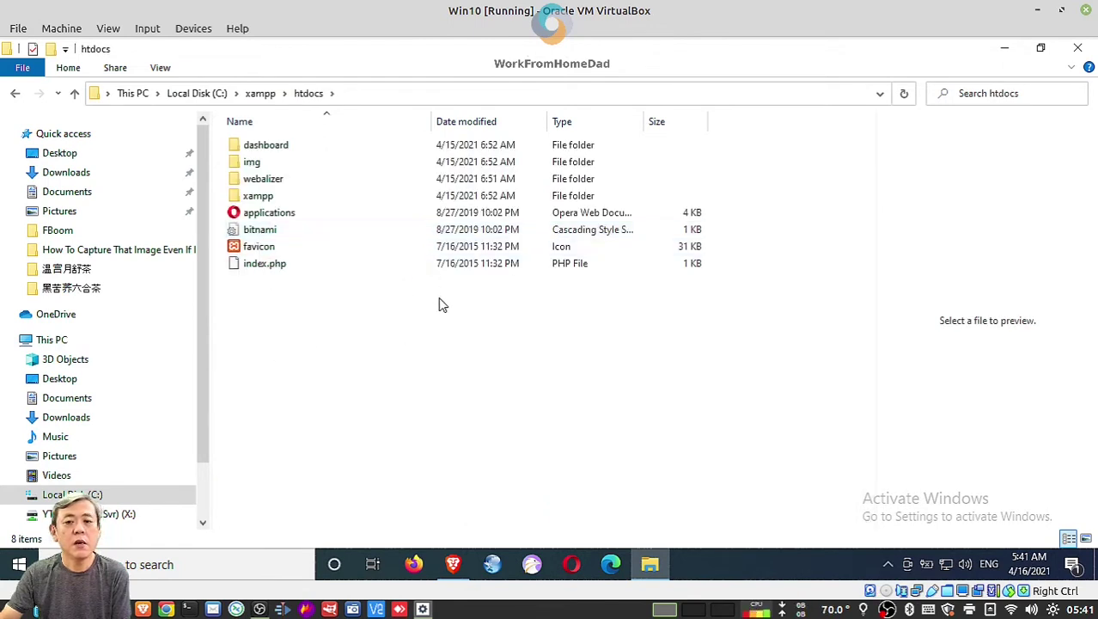
- Create a new folder named php inside htdocs and open it
{"action": "right_click", "coordinate": [348, 355]}
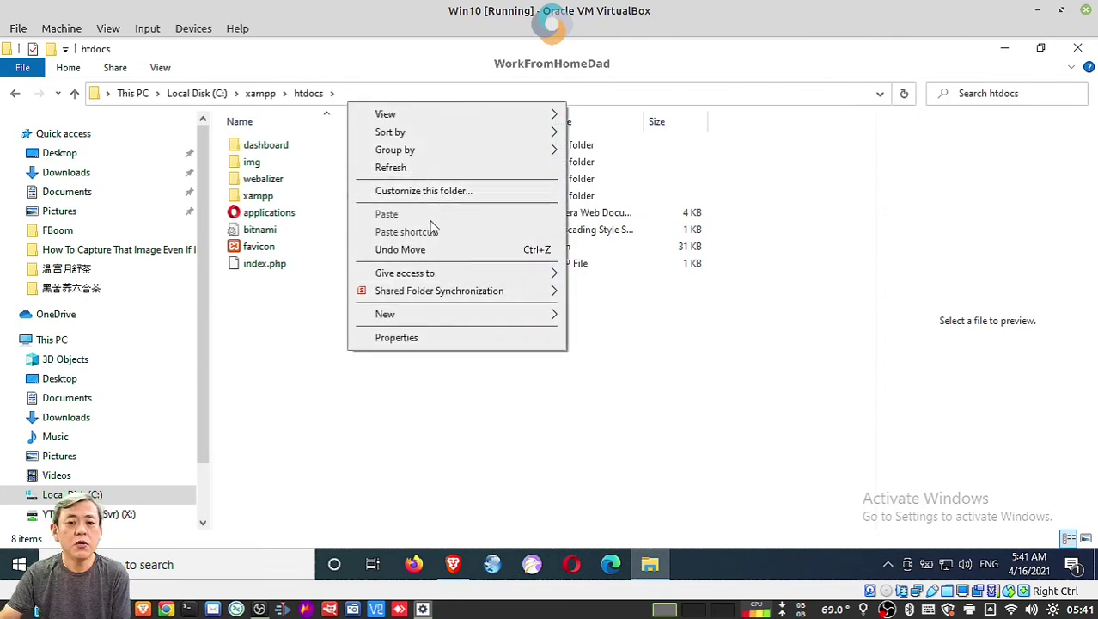
{"action": "mouse_move", "coordinate": [460, 318]}
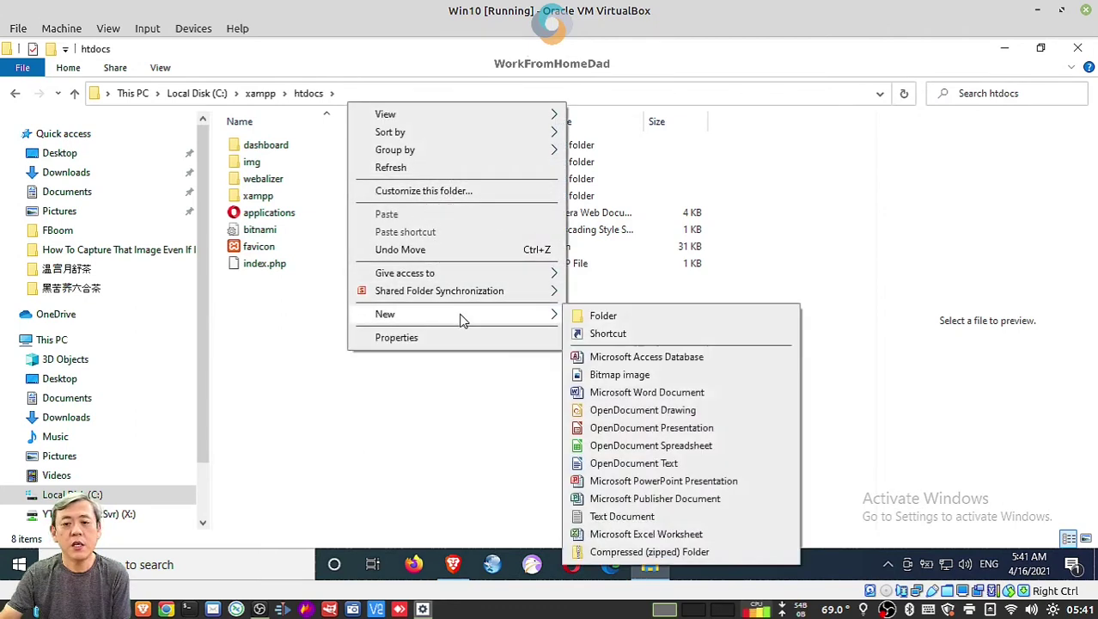
{"action": "left_click", "coordinate": [616, 316]}
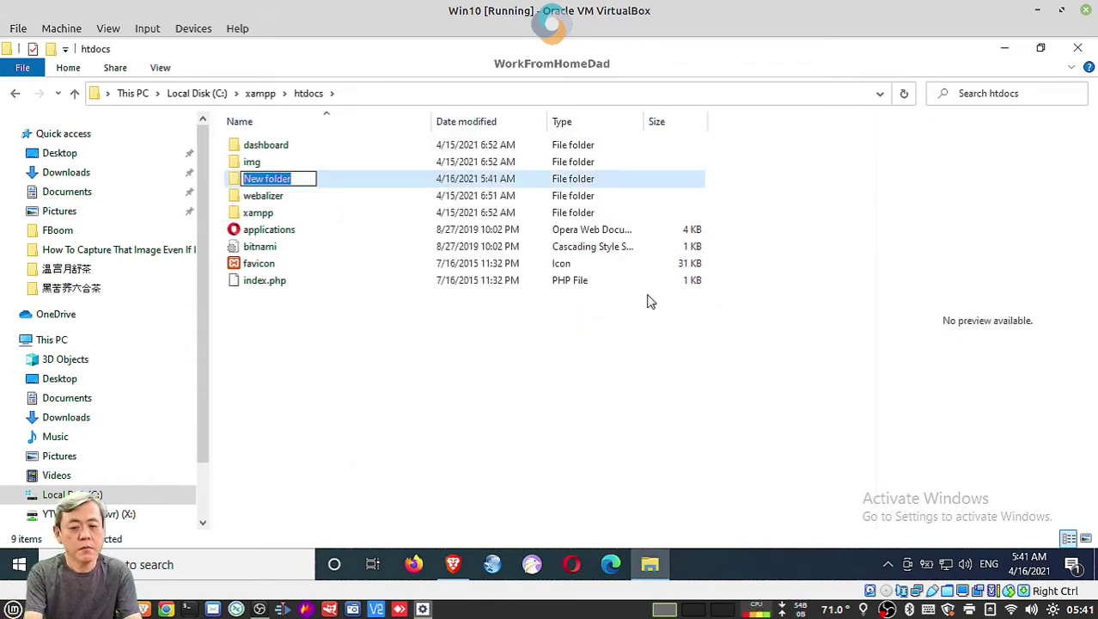
{"action": "type", "text": "PHP"}
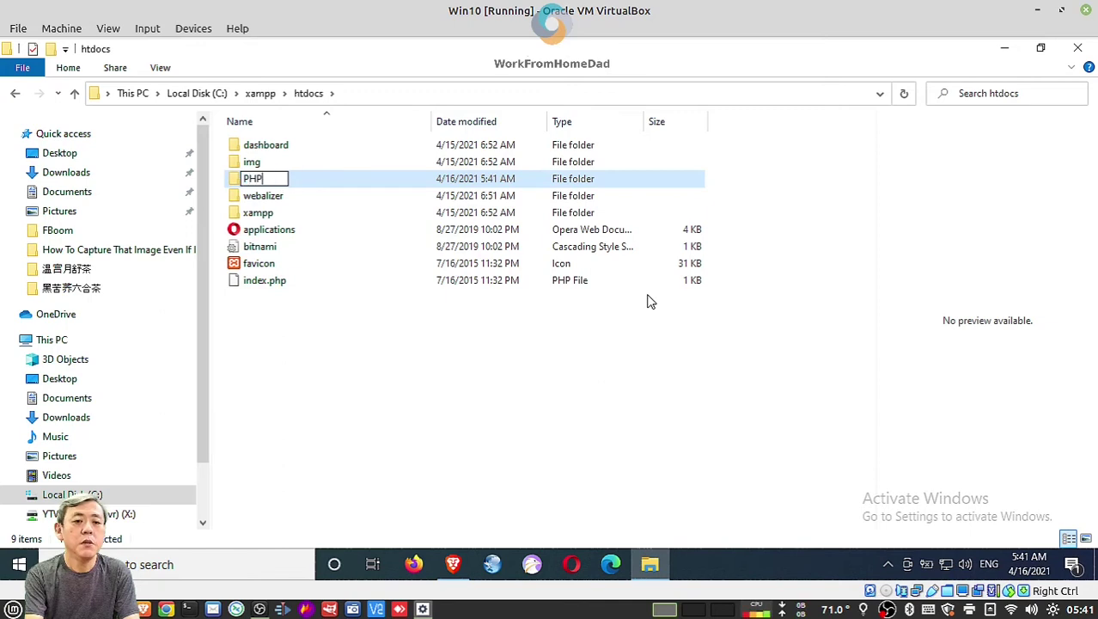
{"action": "key", "text": "BackSpace"}
{"action": "key", "text": "BackSpace"}
{"action": "key", "text": "BackSpace"}
{"action": "type", "text": "php"}
{"action": "key", "text": "Return"}
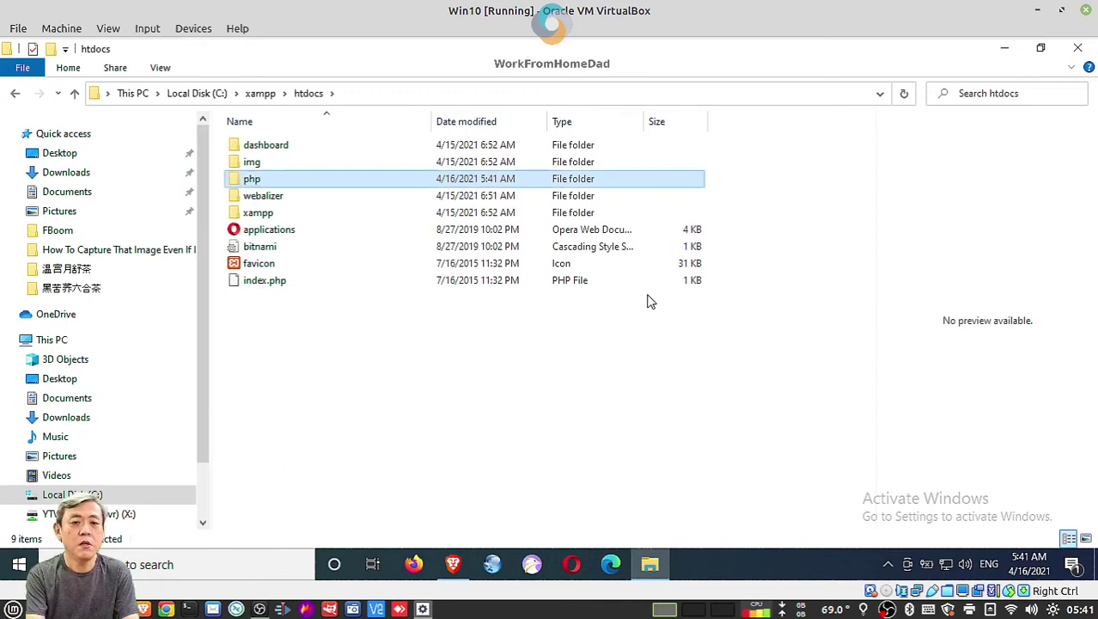
{"action": "key", "text": "Return"}
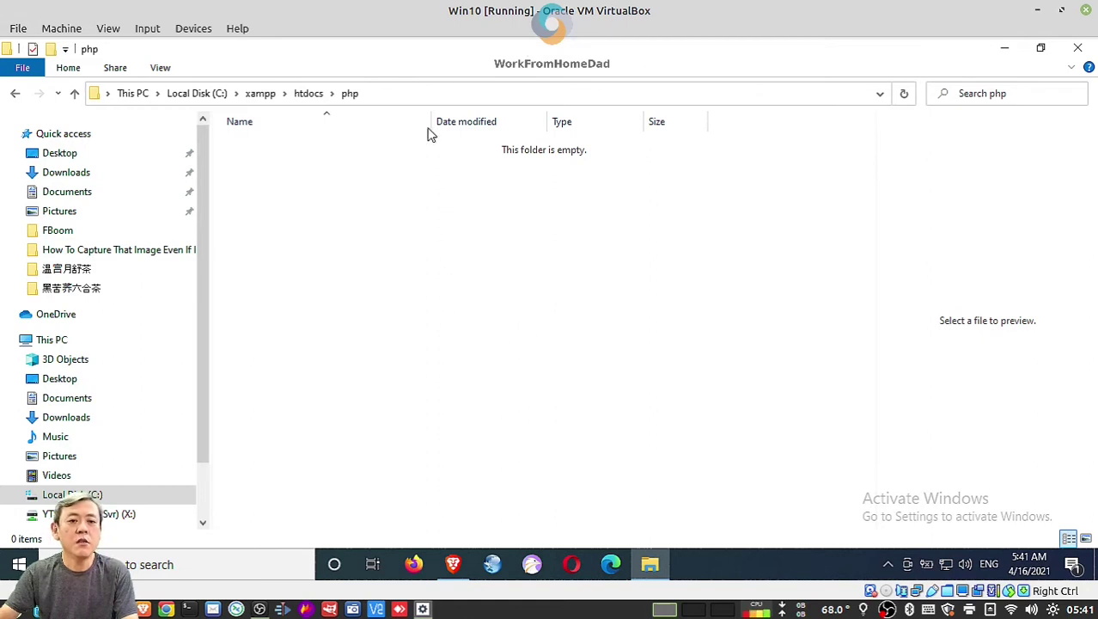
{"action": "right_click", "coordinate": [429, 306]}
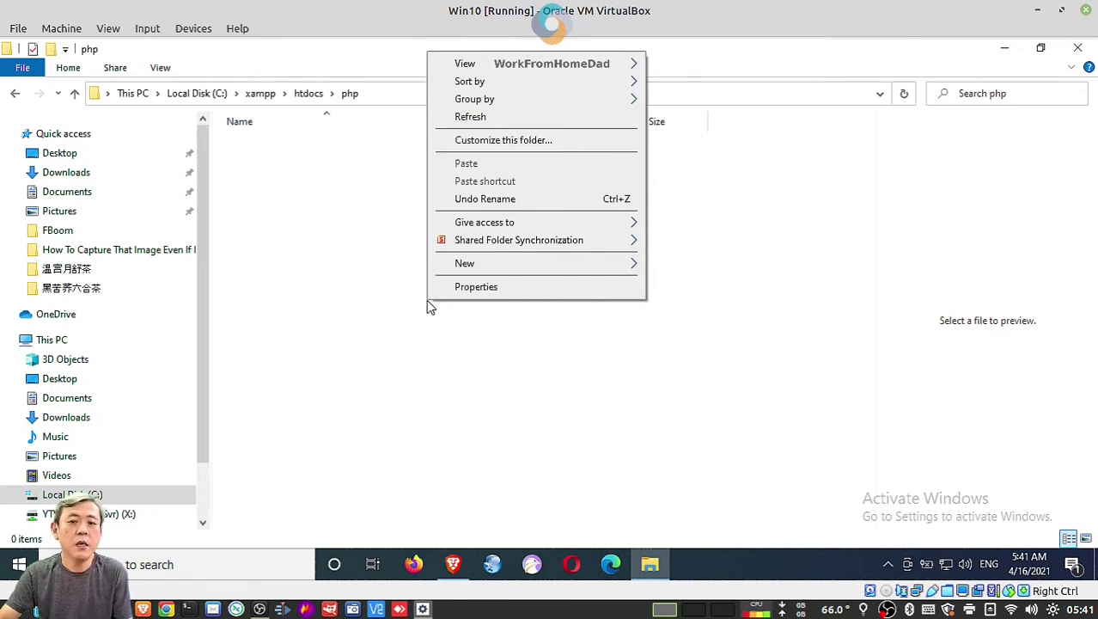
{"action": "mouse_move", "coordinate": [447, 271]}
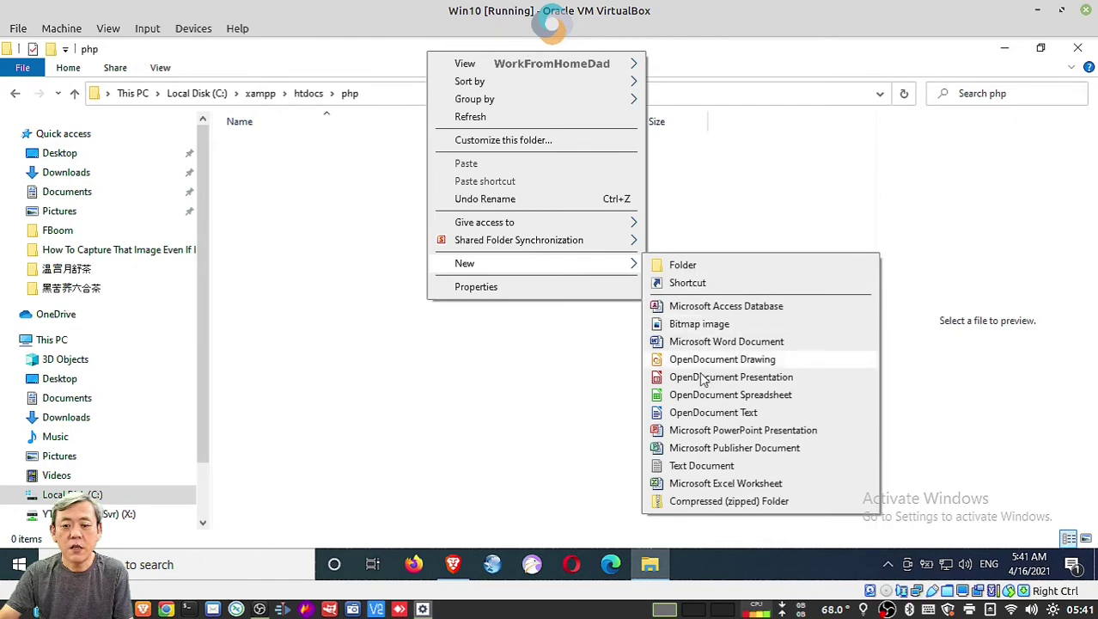
{"action": "left_click", "coordinate": [496, 429]}
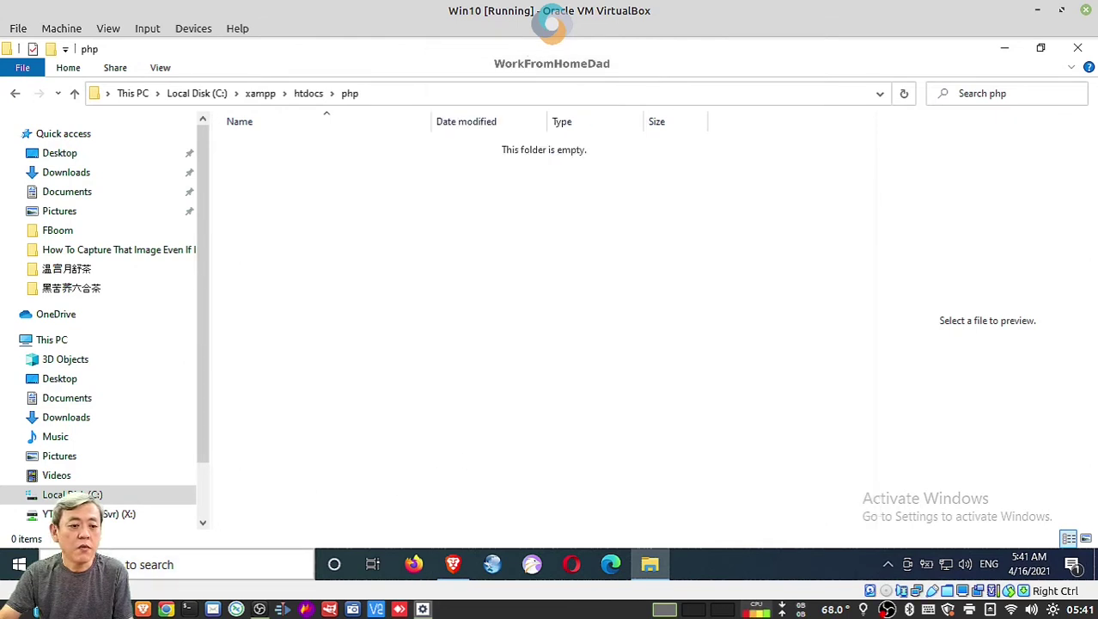
- Launch Sublime Text and write the <?php and ?> tags on separate lines with an empty line between them
{"action": "left_click", "coordinate": [19, 565]}
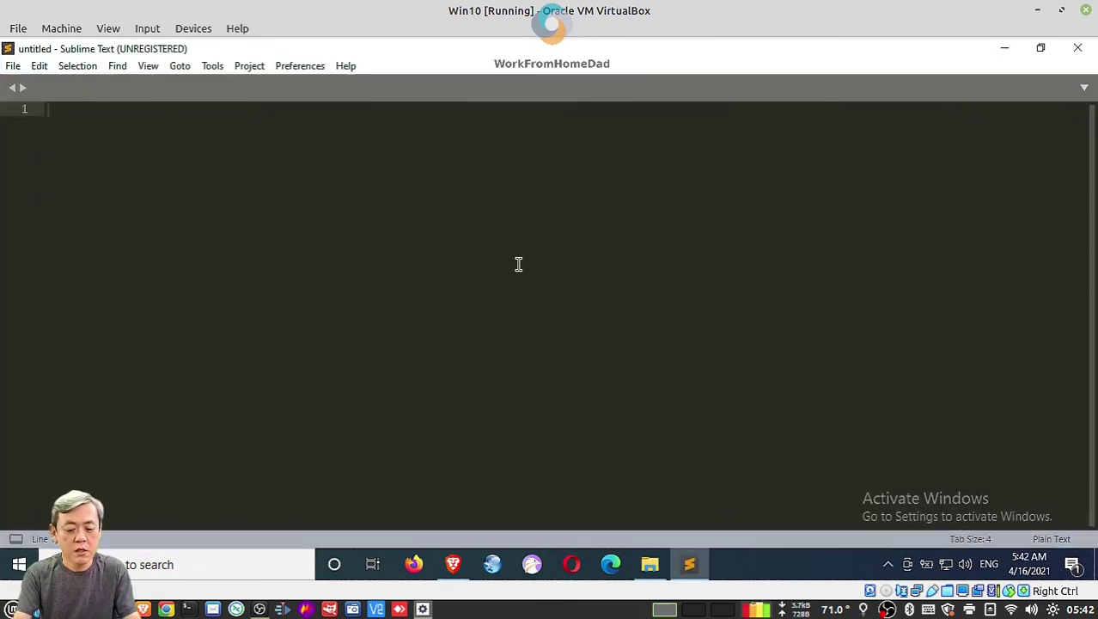
{"action": "type", "text": "<???>"}
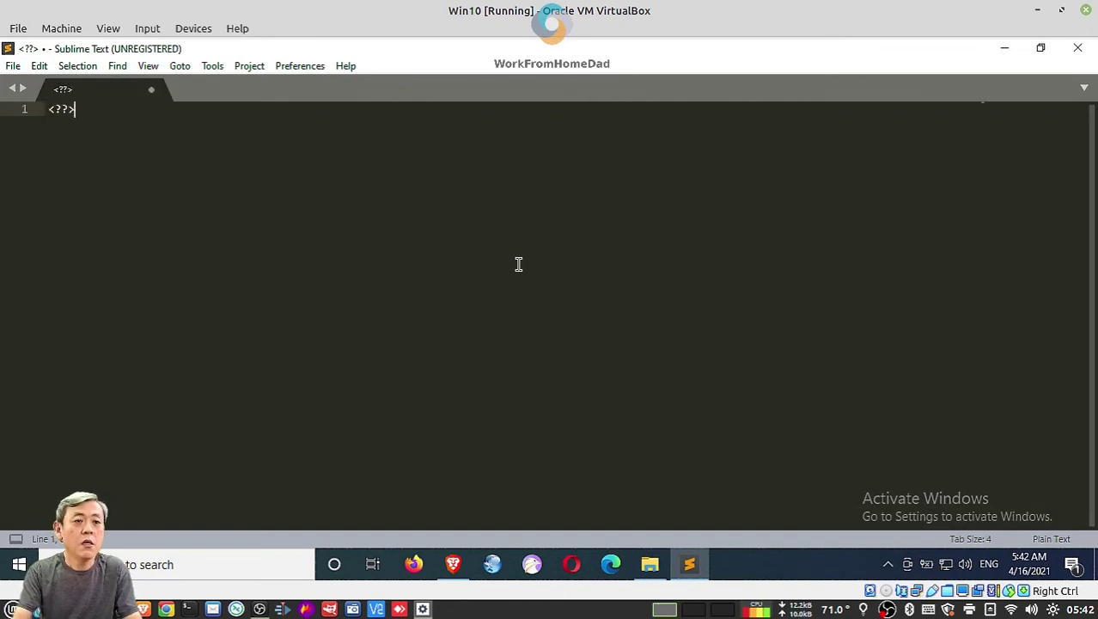
{"action": "key", "text": "Left"}
{"action": "key", "text": "Left"}
{"action": "type", "text": "php"}
{"action": "key", "text": "Return"}
{"action": "key", "text": "Return"}
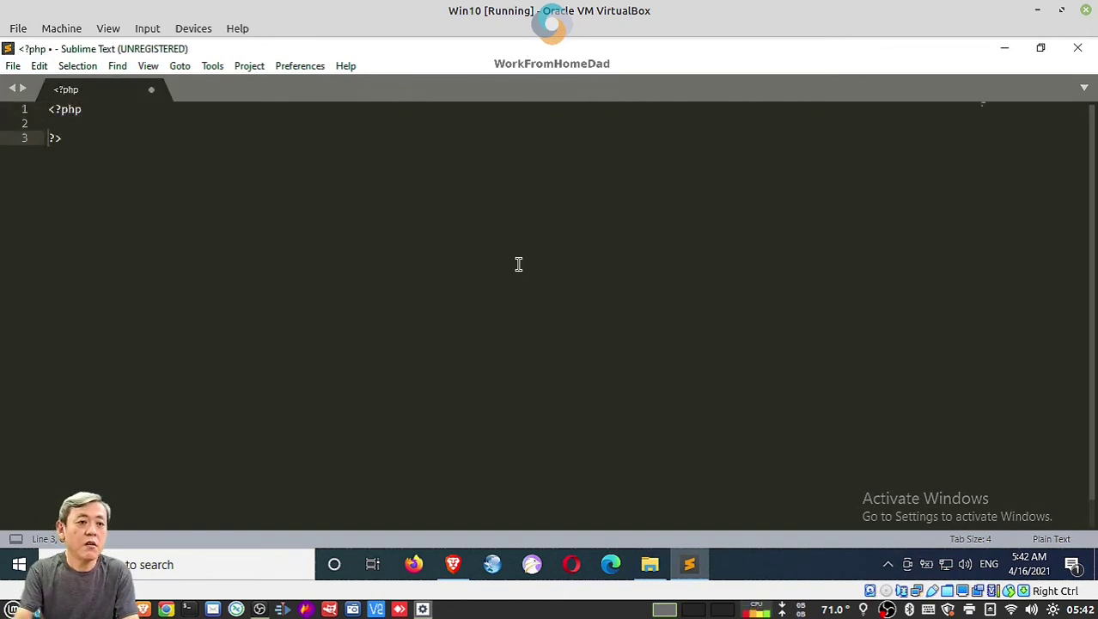
{"action": "key", "text": "Up"}
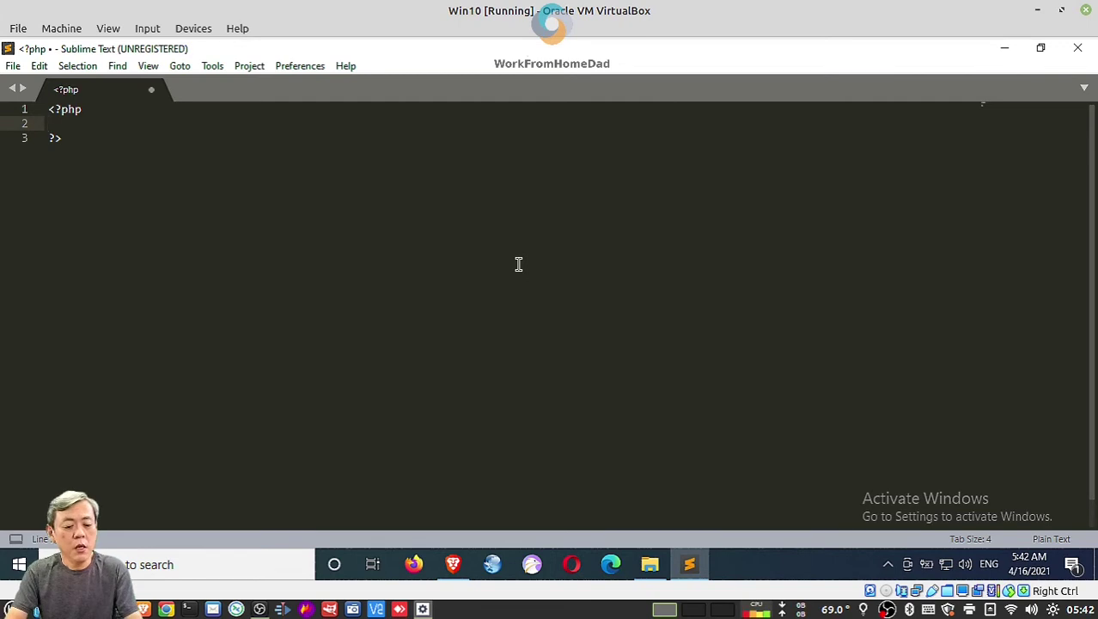
- Save the new file as index.php in C:\xampp\htdocs\php and dismiss the error message
{"action": "key", "text": "ctrl+s"}
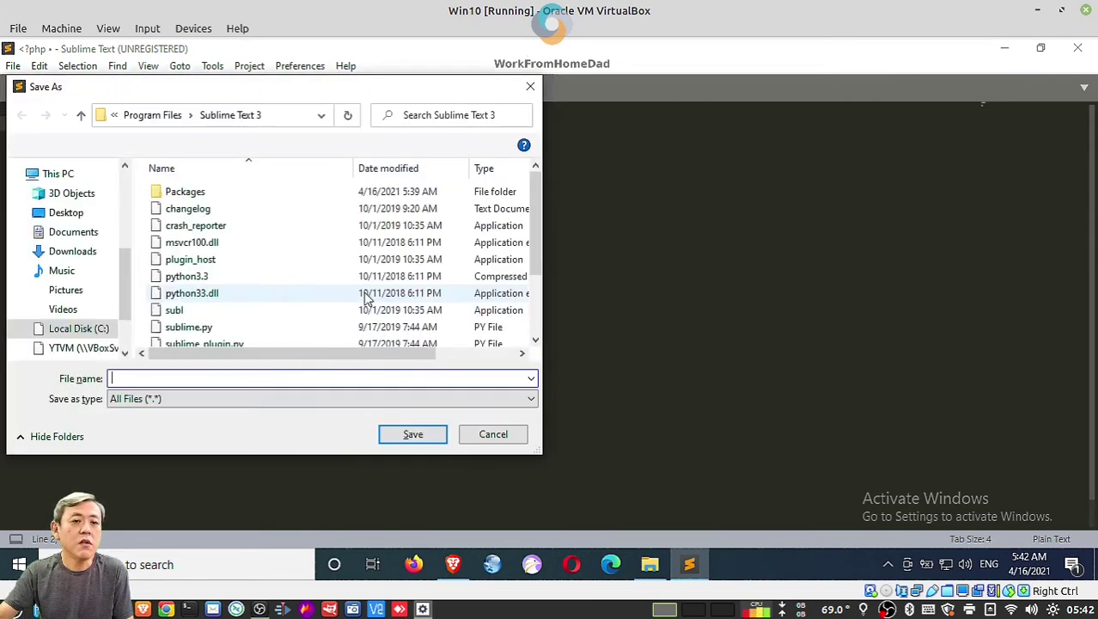
{"action": "left_click", "coordinate": [77, 329]}
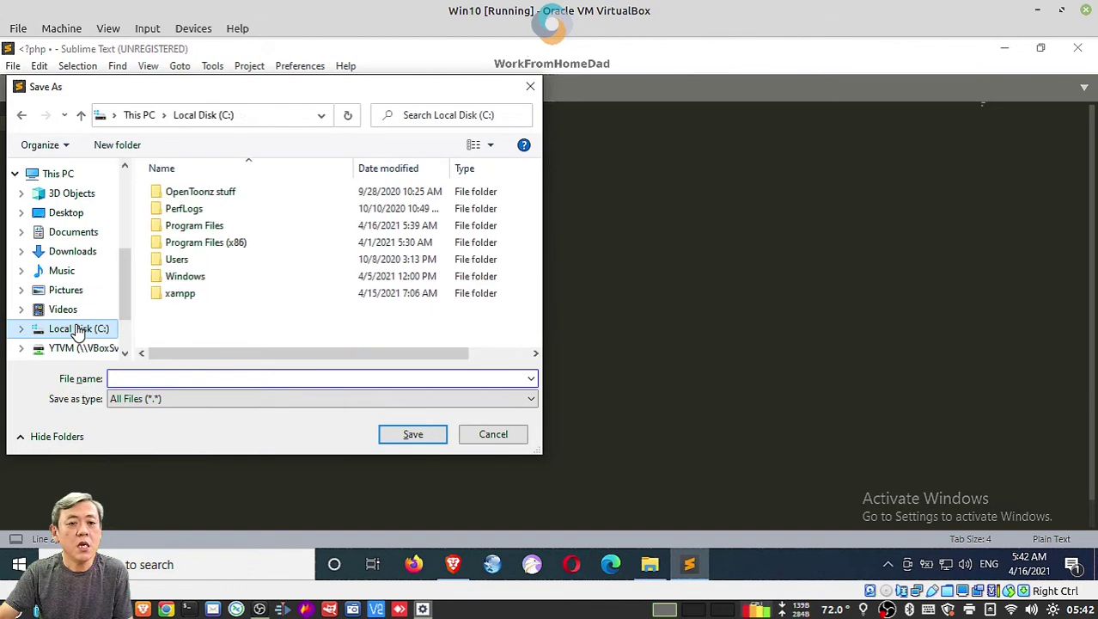
{"action": "double_click", "coordinate": [159, 297]}
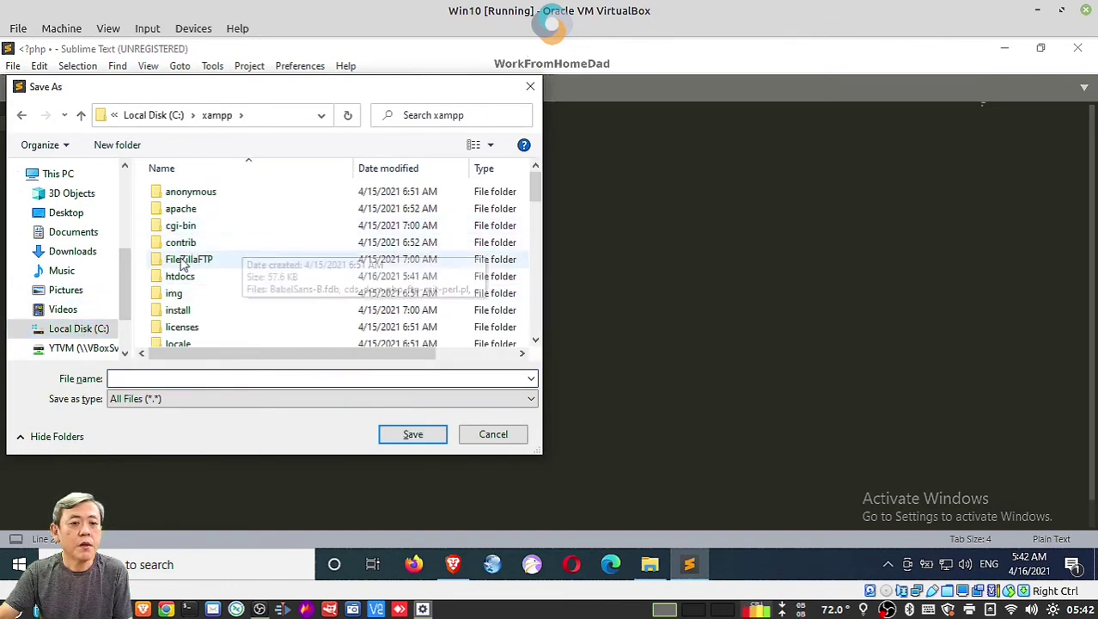
{"action": "left_click", "coordinate": [175, 280]}
{"action": "double_click", "coordinate": [173, 280]}
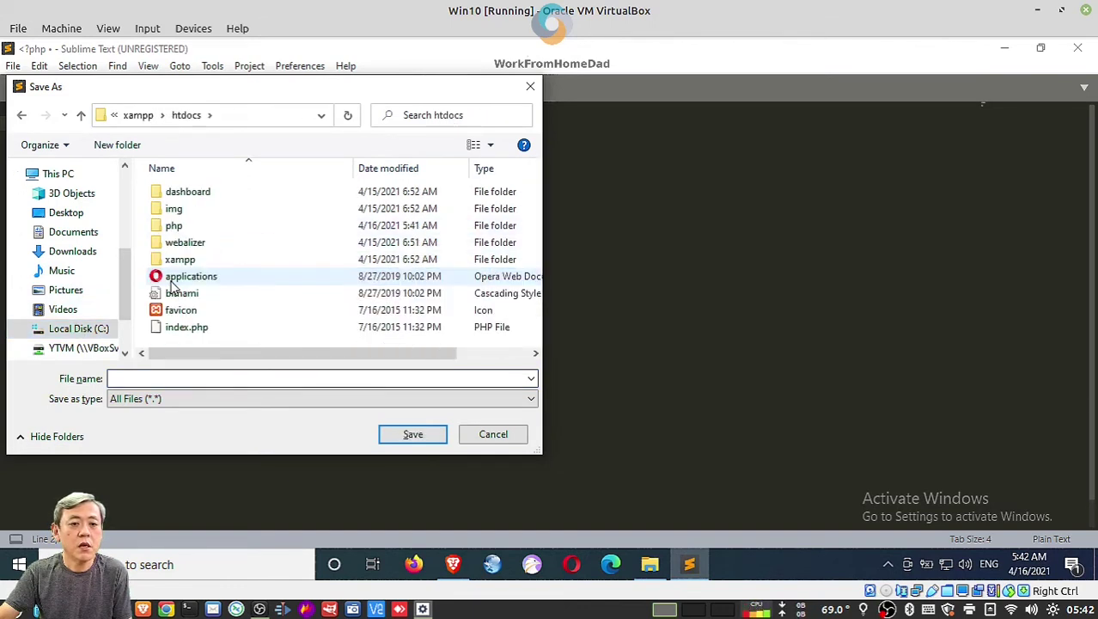
{"action": "left_click", "coordinate": [185, 229]}
{"action": "double_click", "coordinate": [187, 229]}
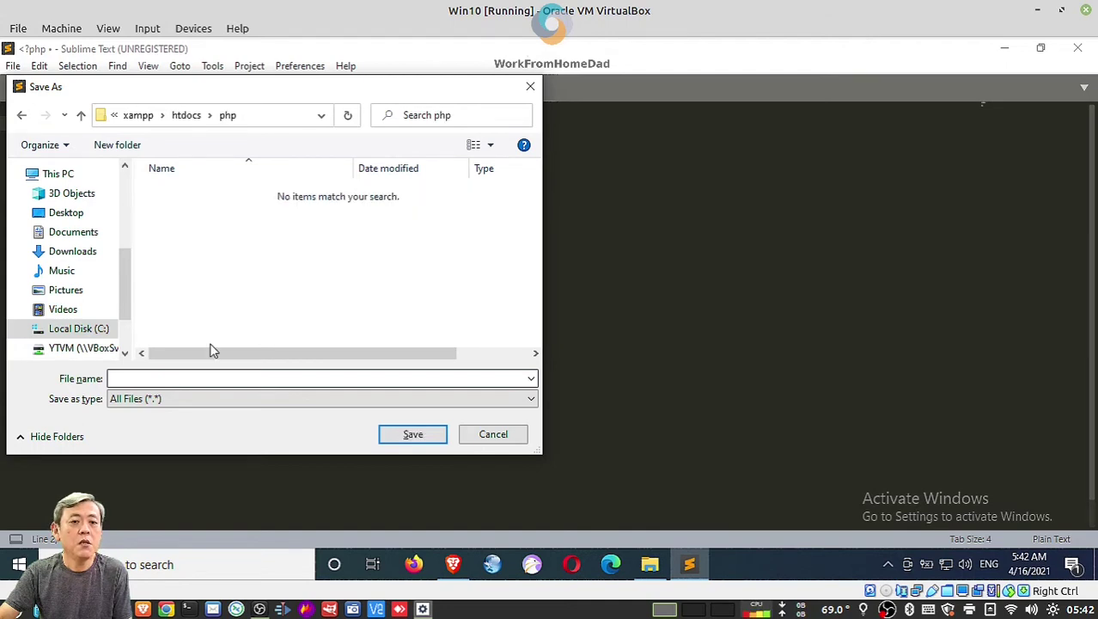
{"action": "left_click", "coordinate": [207, 378]}
{"action": "type", "text": "in"}
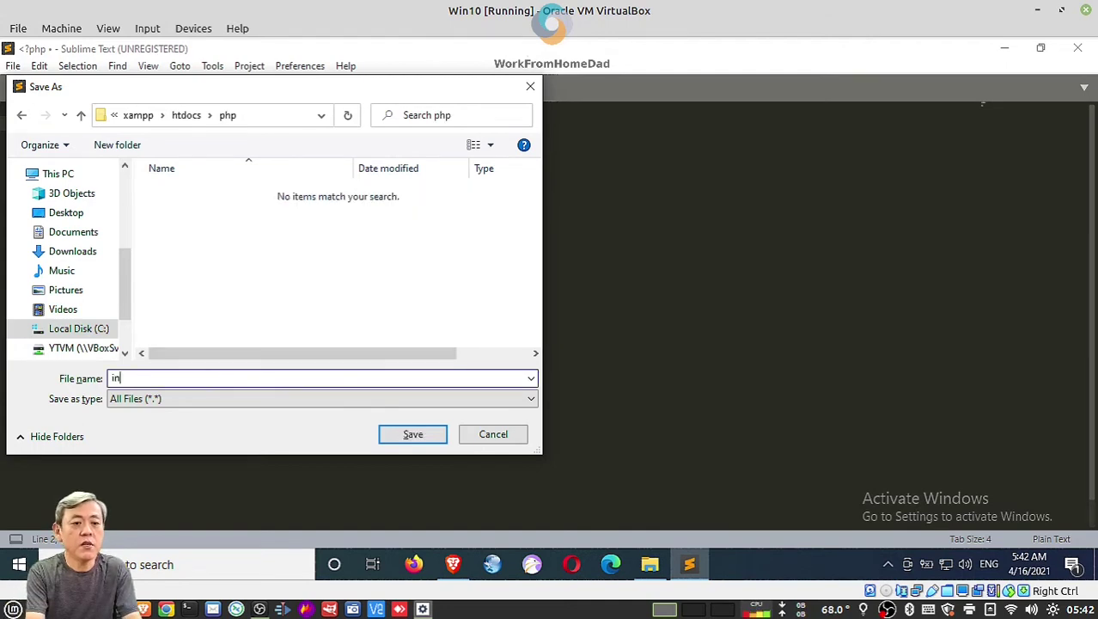
{"action": "type", "text": "dex.php"}
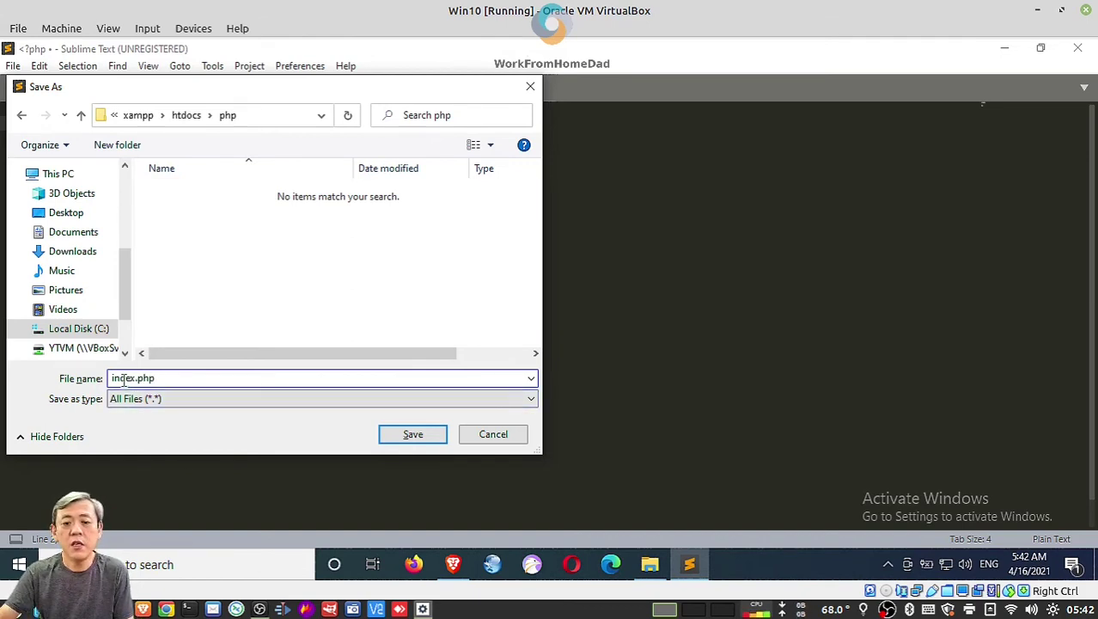
{"action": "left_click", "coordinate": [420, 436]}
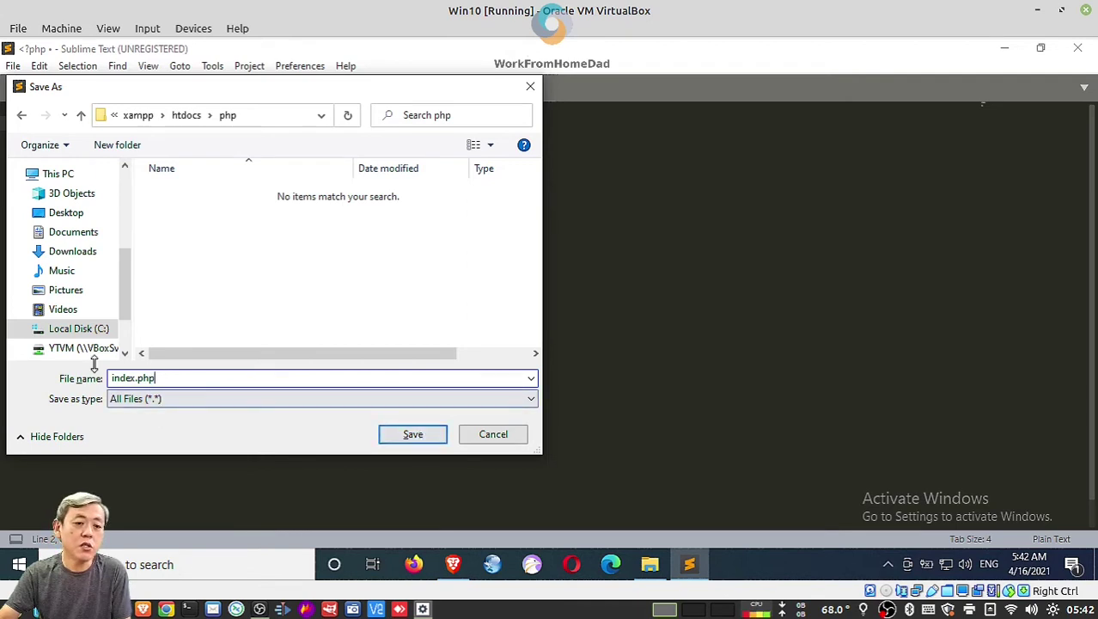
{"action": "left_click", "coordinate": [406, 434]}
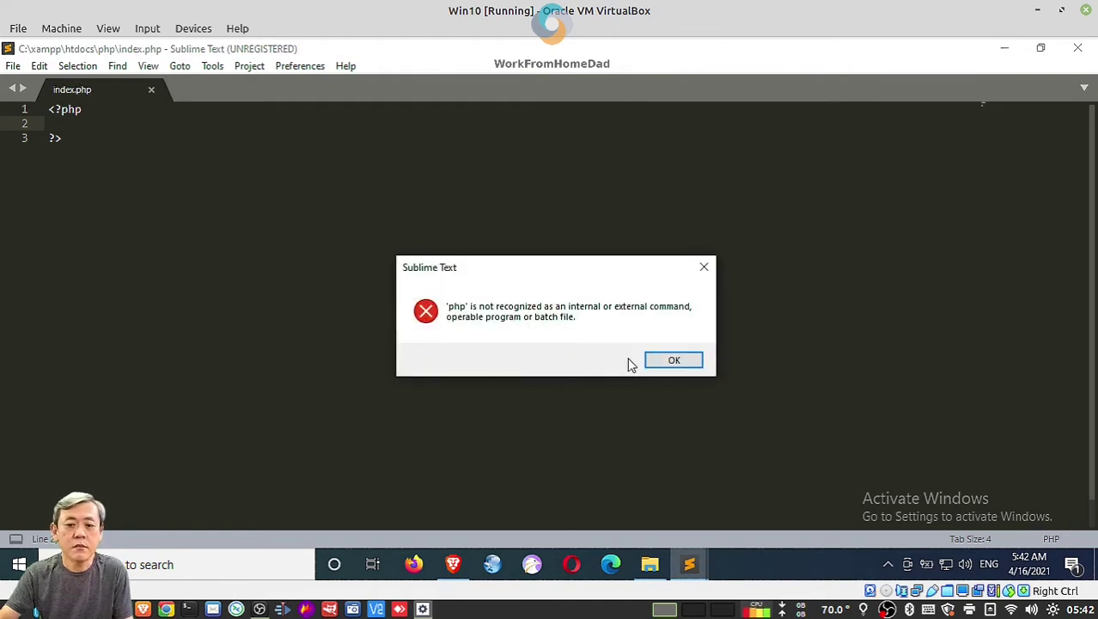
{"action": "left_click", "coordinate": [672, 363]}
- Add phpinfo(); on line 2 between the PHP tags, save index.php, and dismiss the error message
{"action": "left_click", "coordinate": [145, 131]}
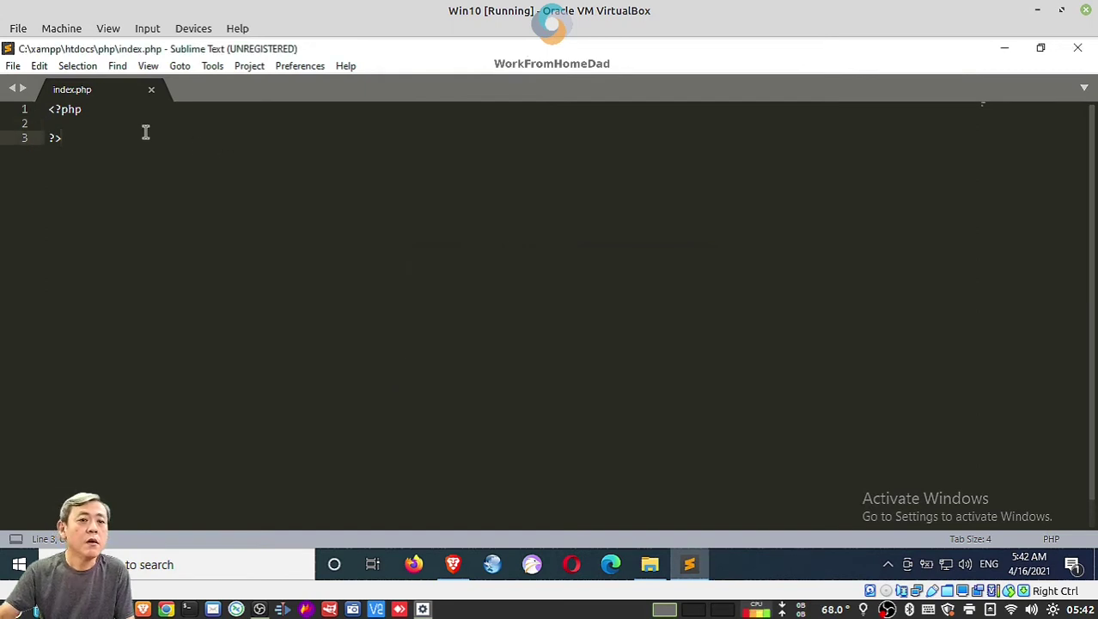
{"action": "left_click", "coordinate": [146, 123]}
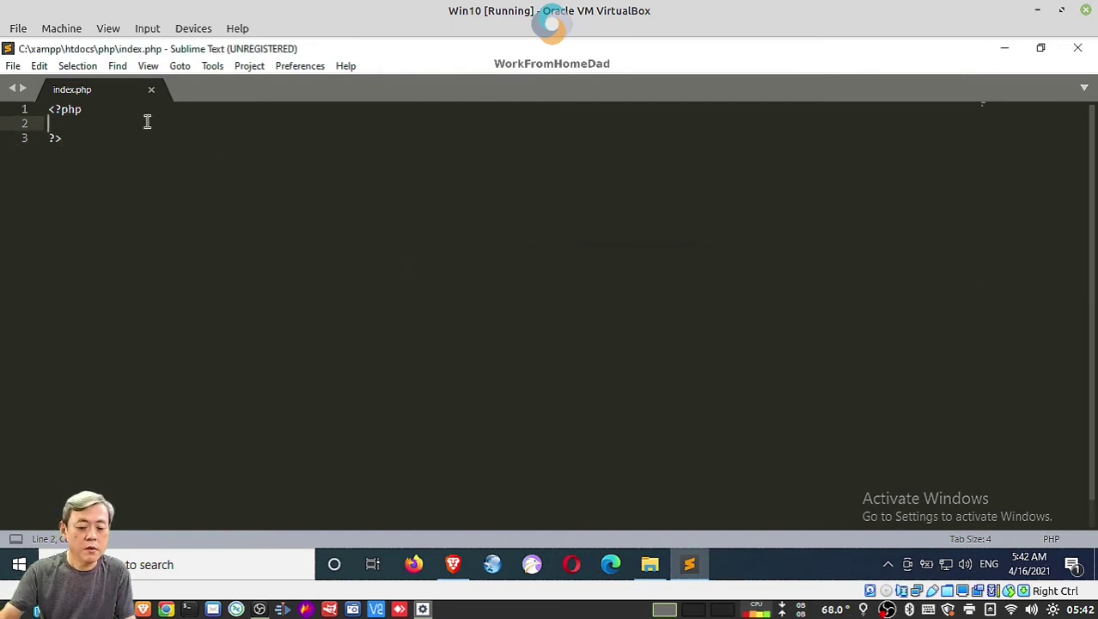
{"action": "type", "text": "e"}
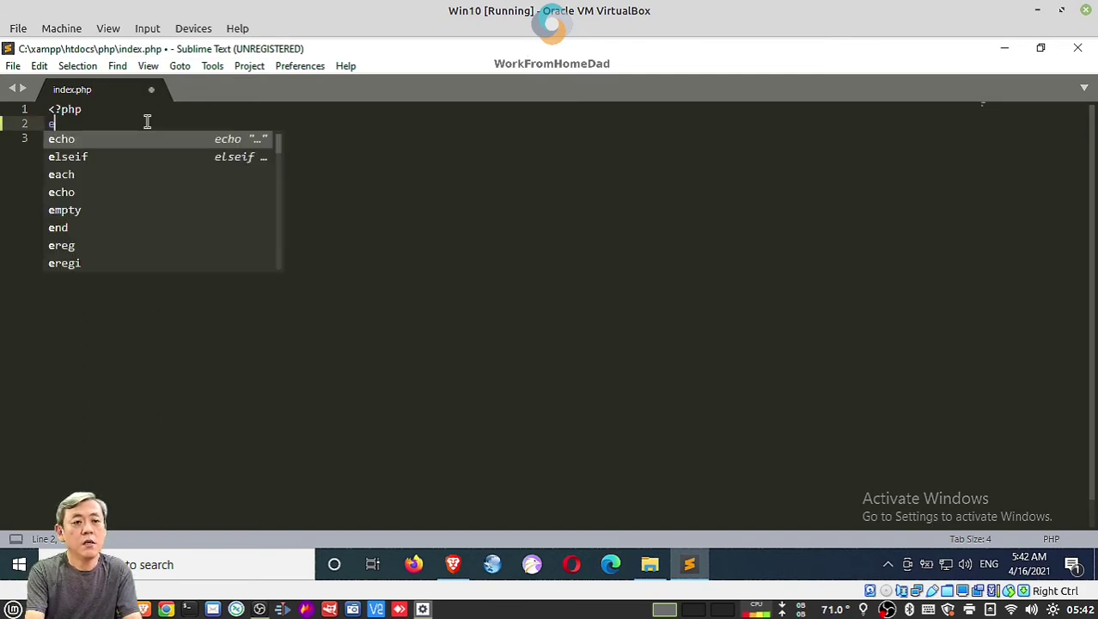
{"action": "key", "text": "BackSpace"}
{"action": "type", "text": "phpinfo"}
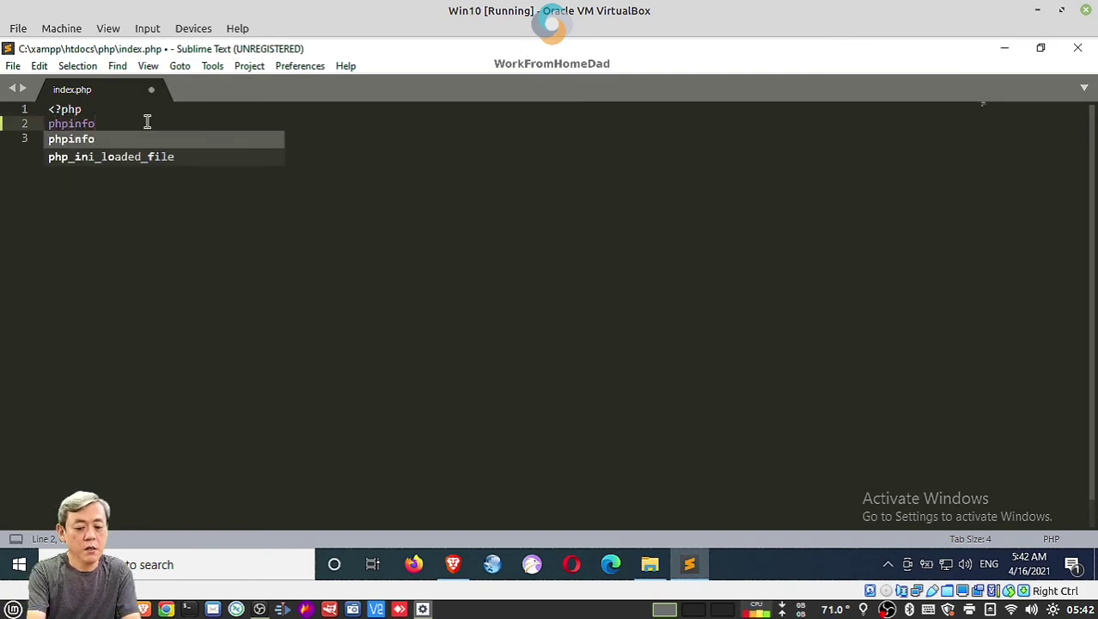
{"action": "type", "text": "();"}
{"action": "key", "text": "ctrl+b"}
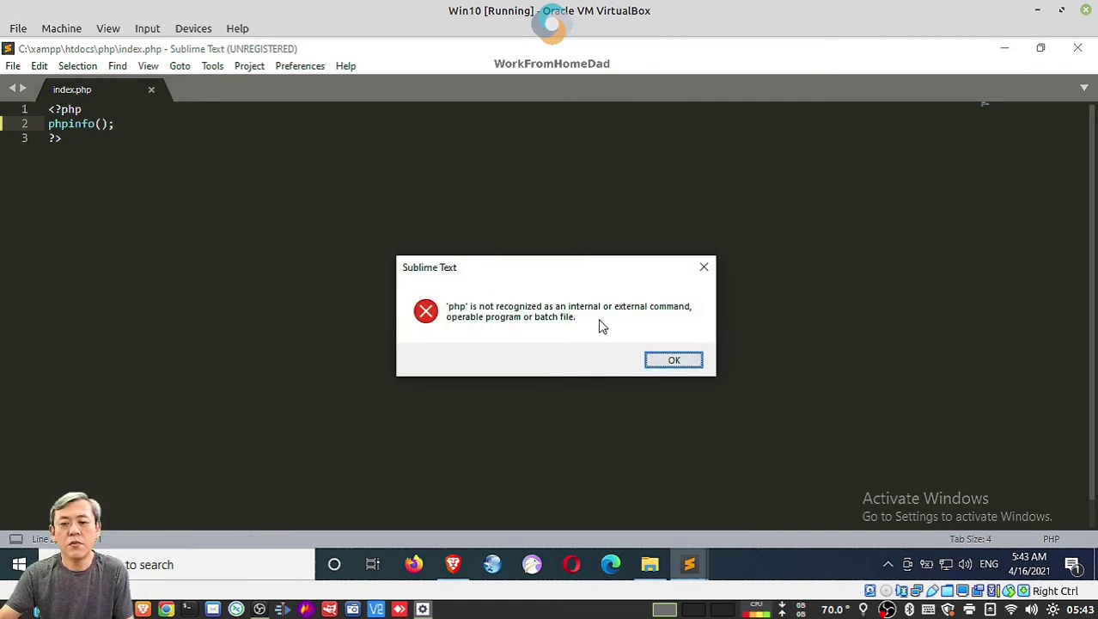
{"action": "left_click", "coordinate": [675, 361]}
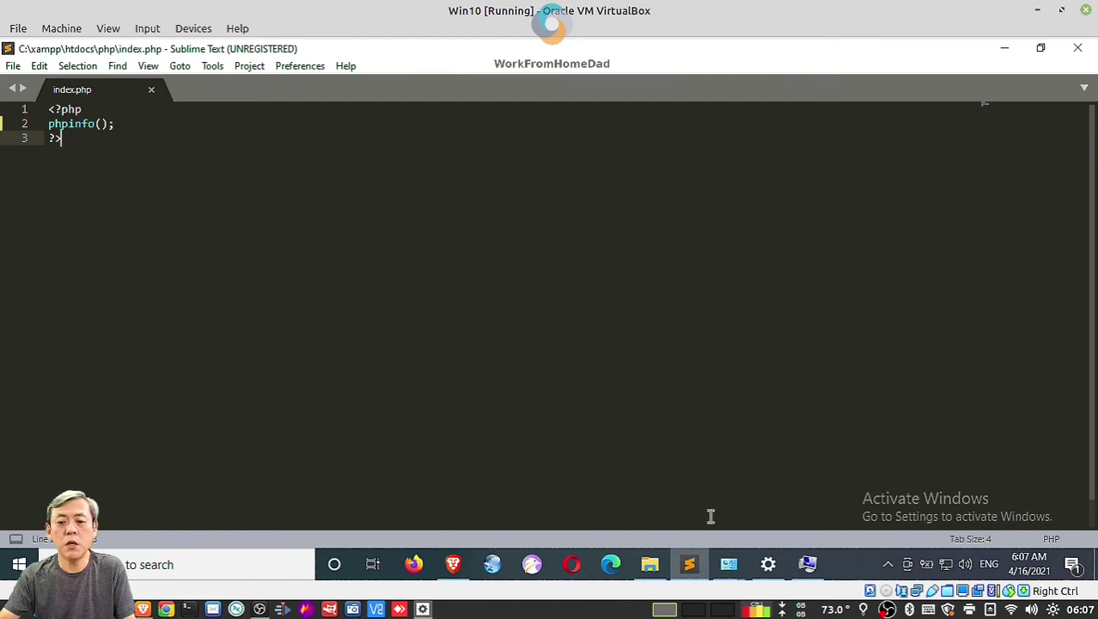
- Switch to the Brave browser and load localhost/php in a new tab
{"action": "left_click", "coordinate": [453, 563]}
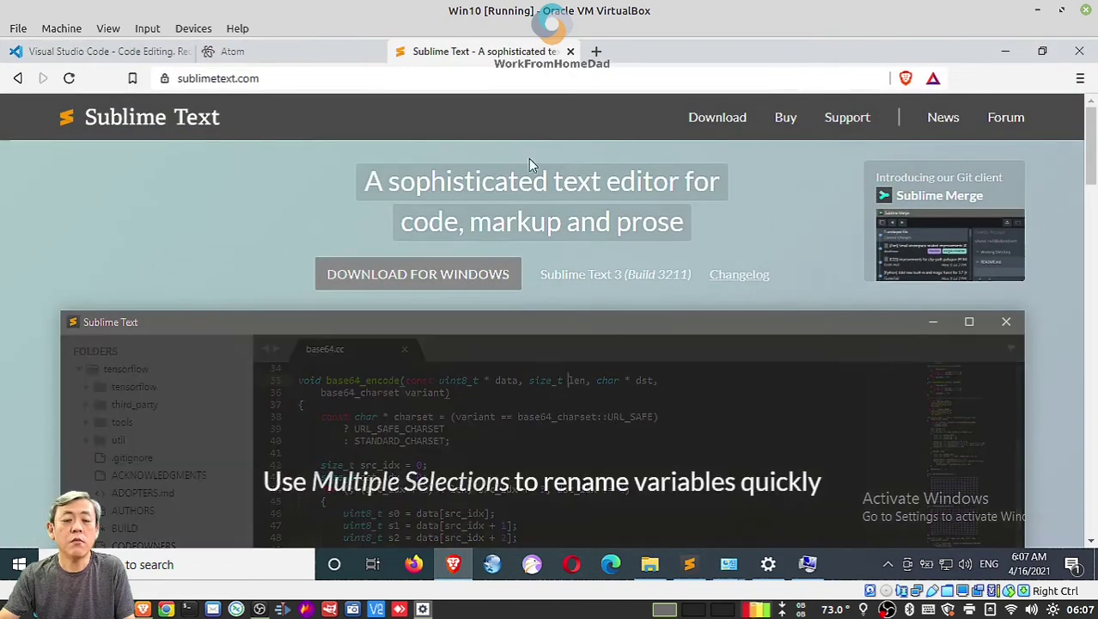
{"action": "left_click", "coordinate": [595, 50]}
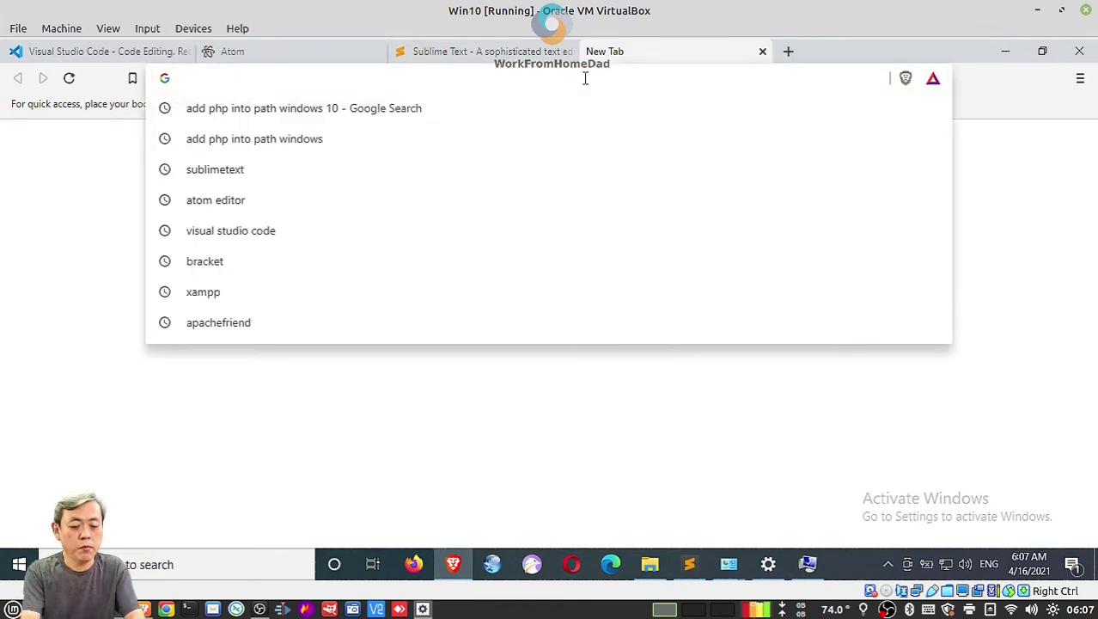
{"action": "type", "text": "localhost"}
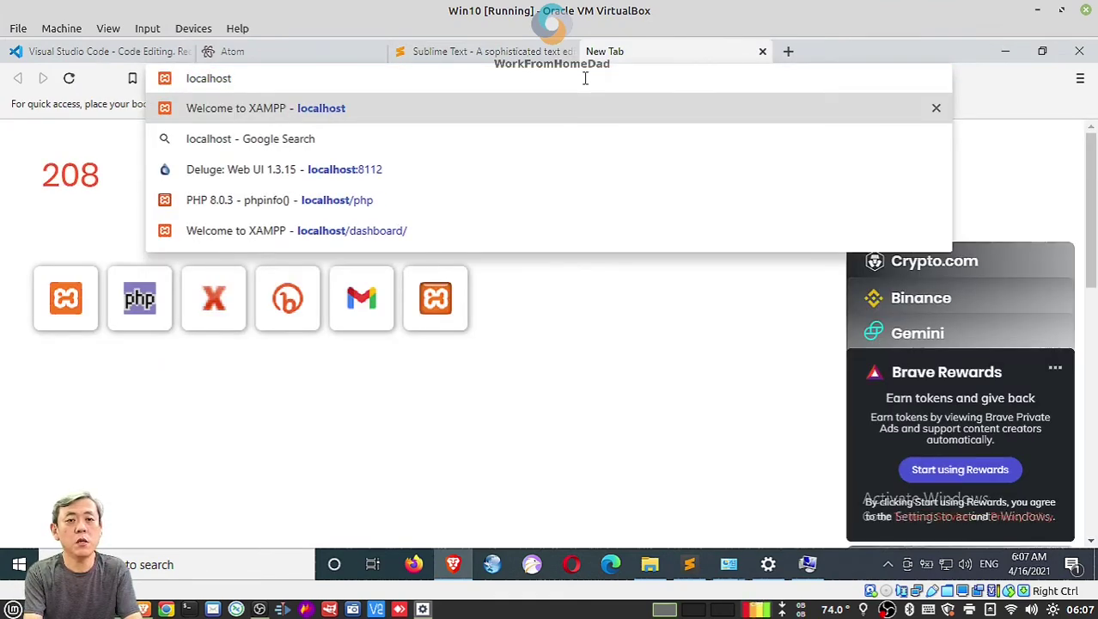
{"action": "type", "text": "/php"}
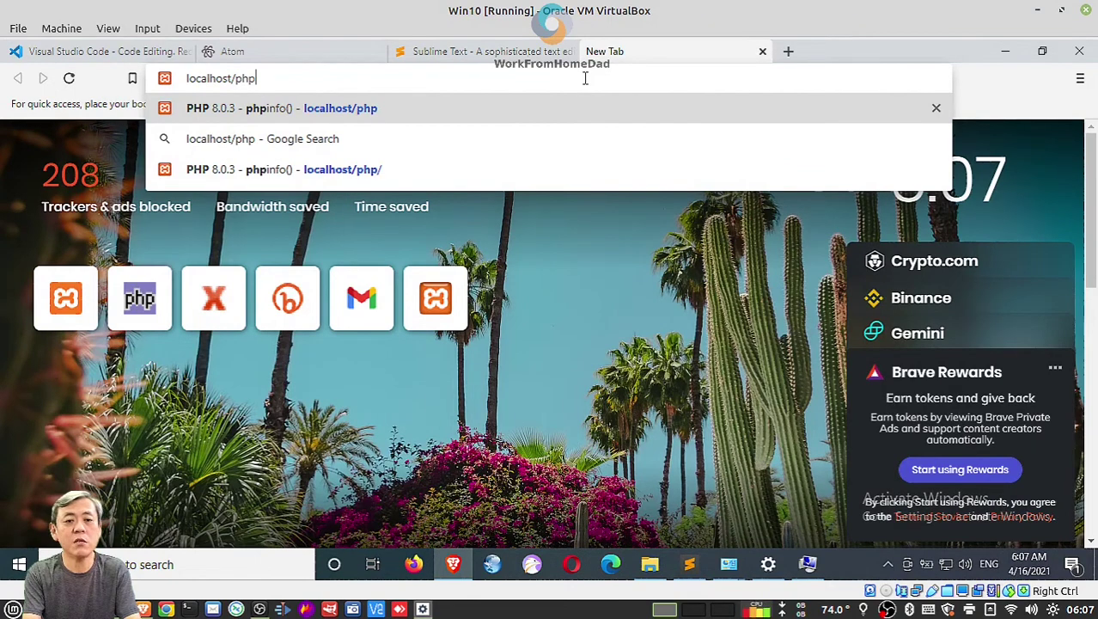
{"action": "key", "text": "Return"}
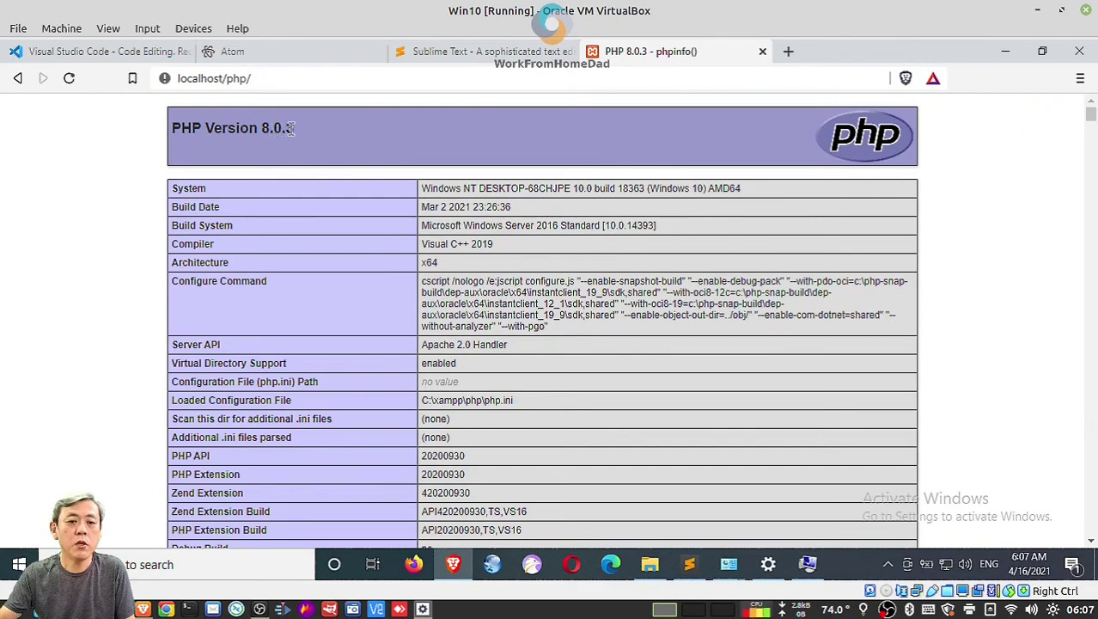
- Examine the PHP configuration page from the version table down through the module sections to the zip section
{"action": "scroll", "coordinate": [866, 301], "scroll_direction": "down", "scroll_amount": 1}
{"action": "scroll", "coordinate": [866, 300], "scroll_direction": "down", "scroll_amount": 20}
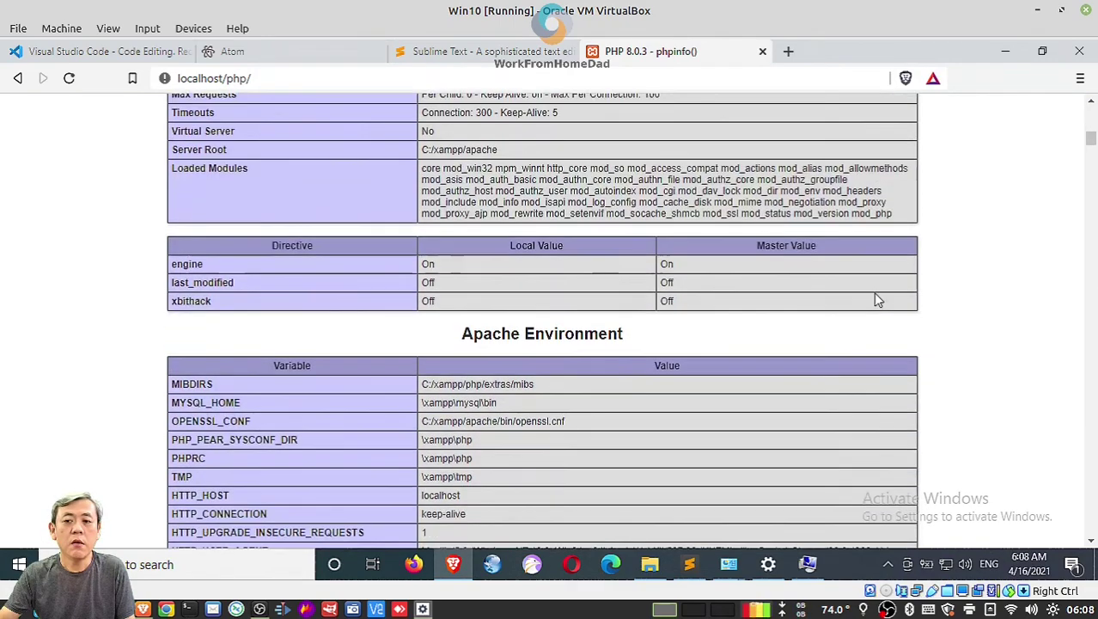
{"action": "scroll", "coordinate": [880, 301], "scroll_direction": "down", "scroll_amount": 10}
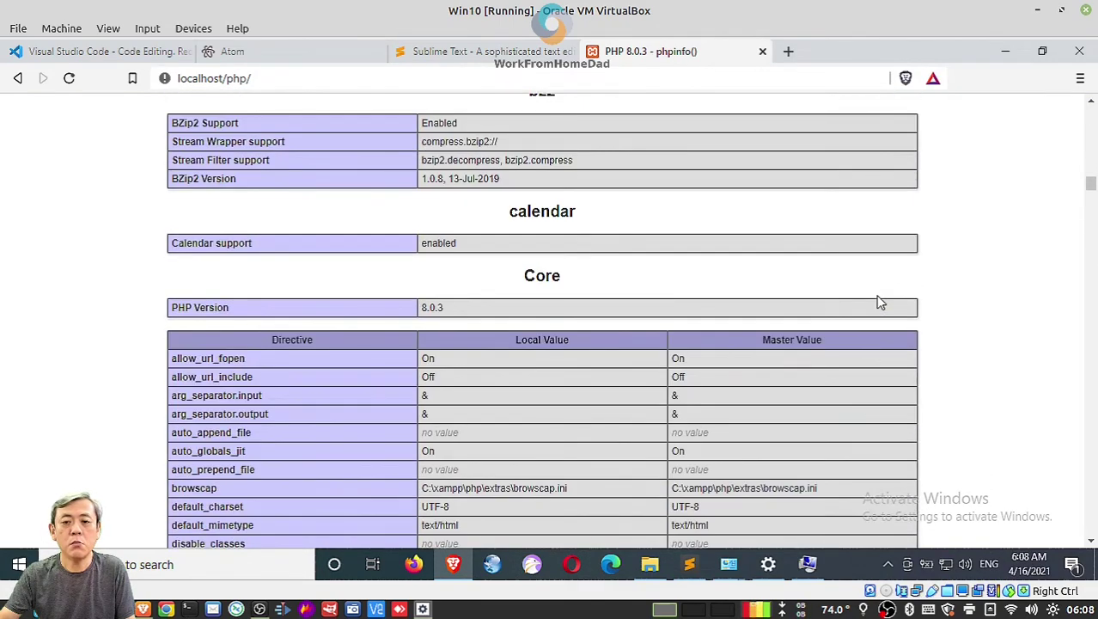
{"action": "scroll", "coordinate": [880, 301], "scroll_direction": "down", "scroll_amount": 20}
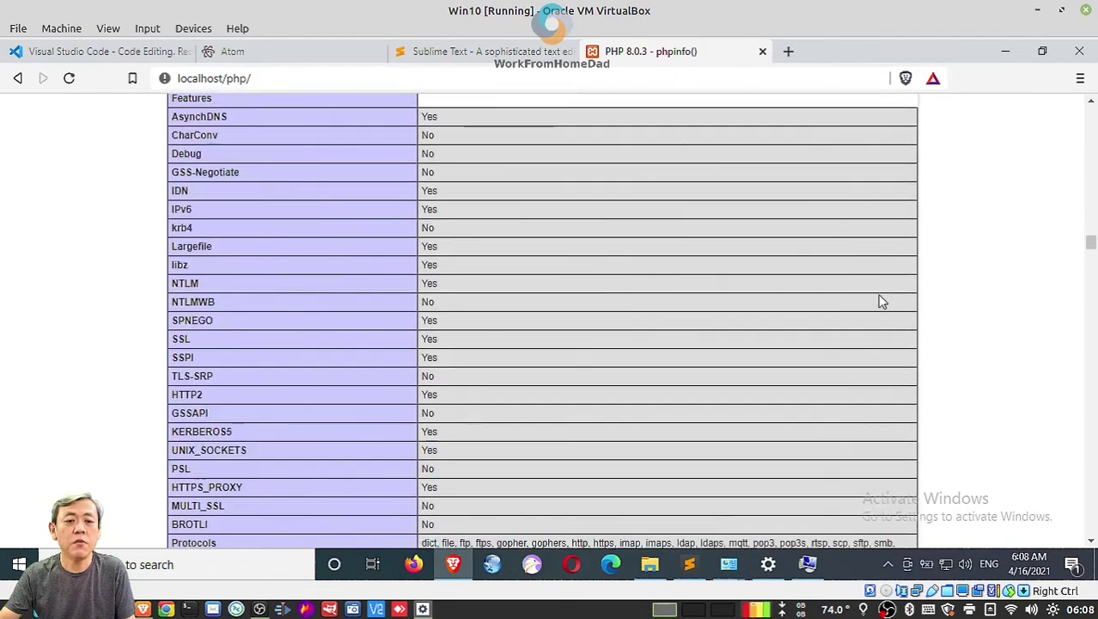
{"action": "scroll", "coordinate": [880, 300], "scroll_direction": "down", "scroll_amount": 20}
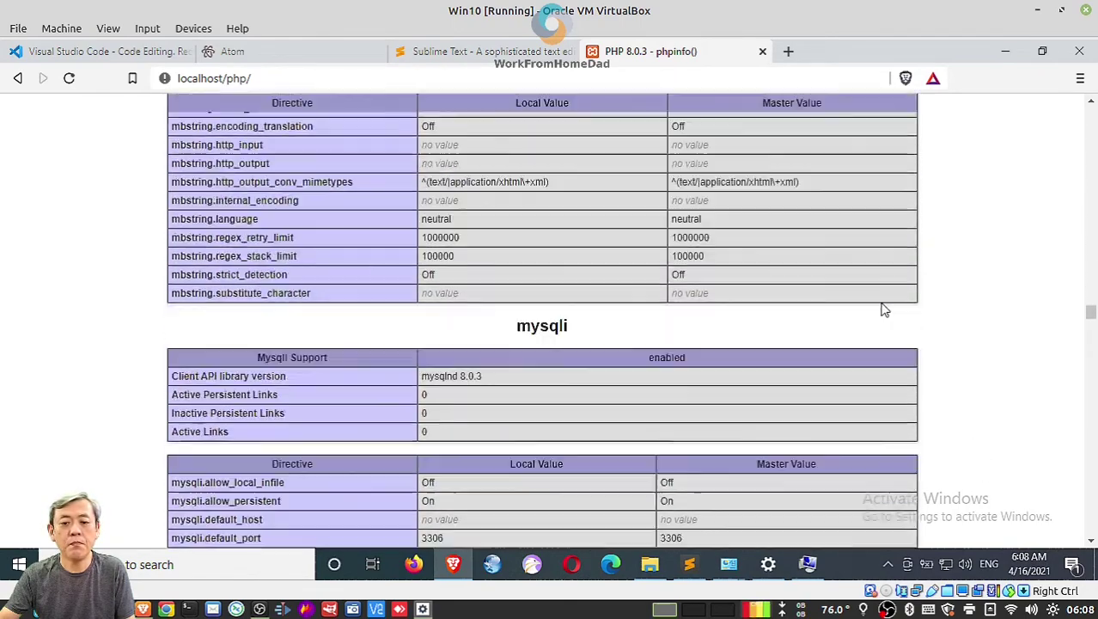
{"action": "scroll", "coordinate": [885, 311], "scroll_direction": "down", "scroll_amount": 20}
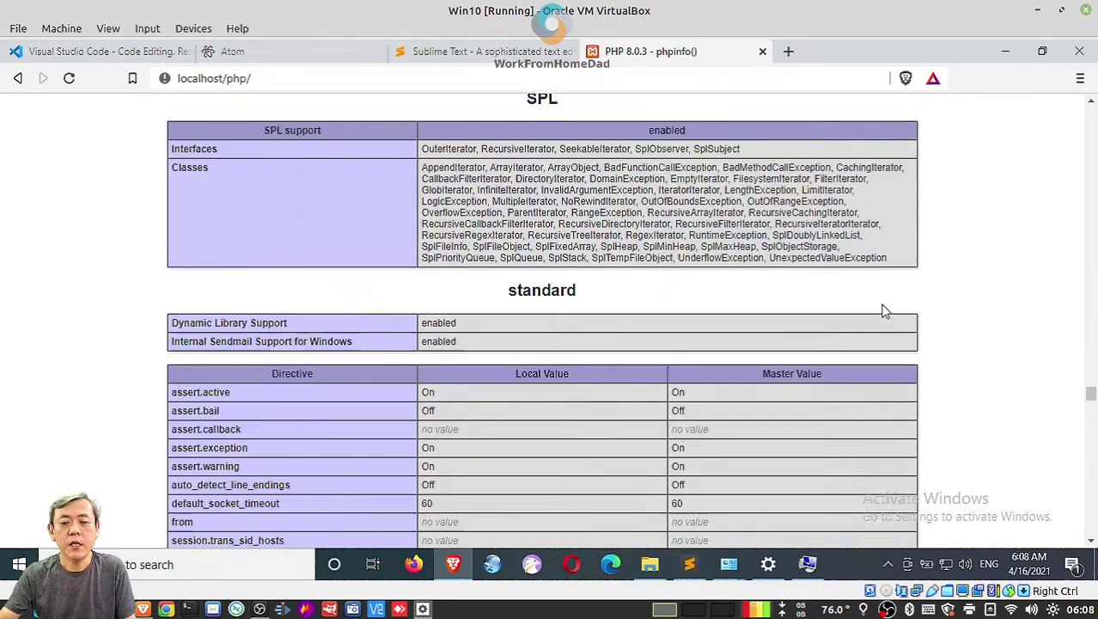
{"action": "scroll", "coordinate": [885, 310], "scroll_direction": "down", "scroll_amount": 20}
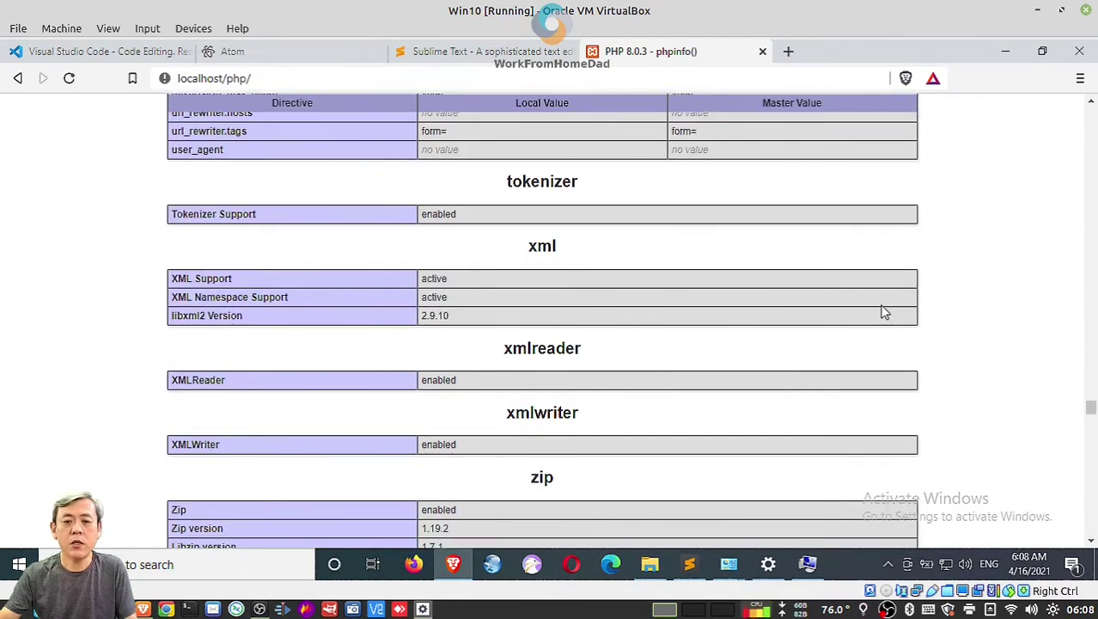